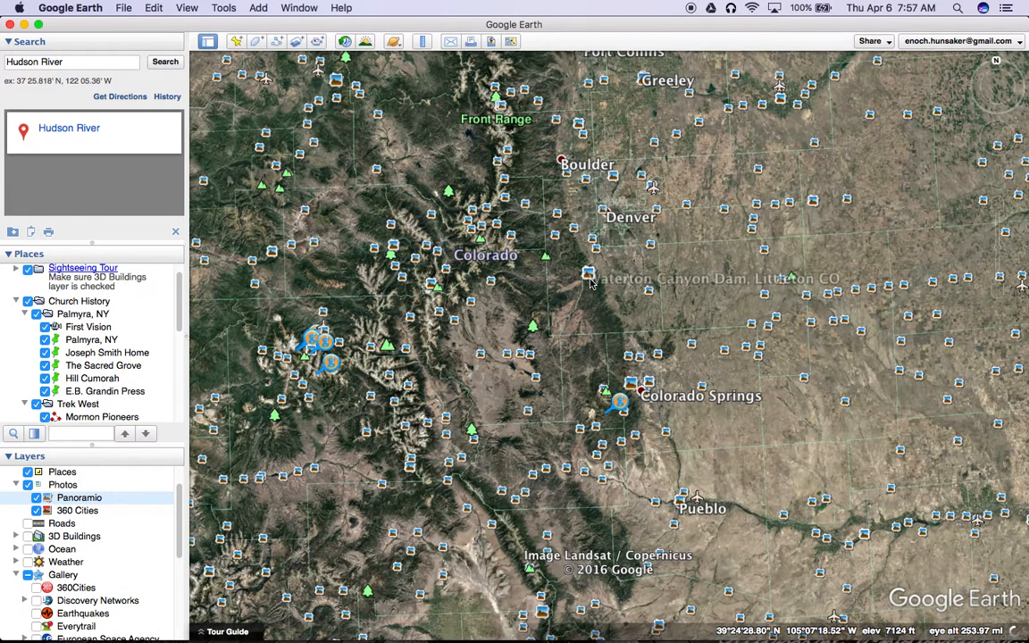
Step: Browse the Panoramio photo sets at Waterton Canyon Dam and Castlewood Canyon State Park in Colorado, closing each one
left_click(526, 250)
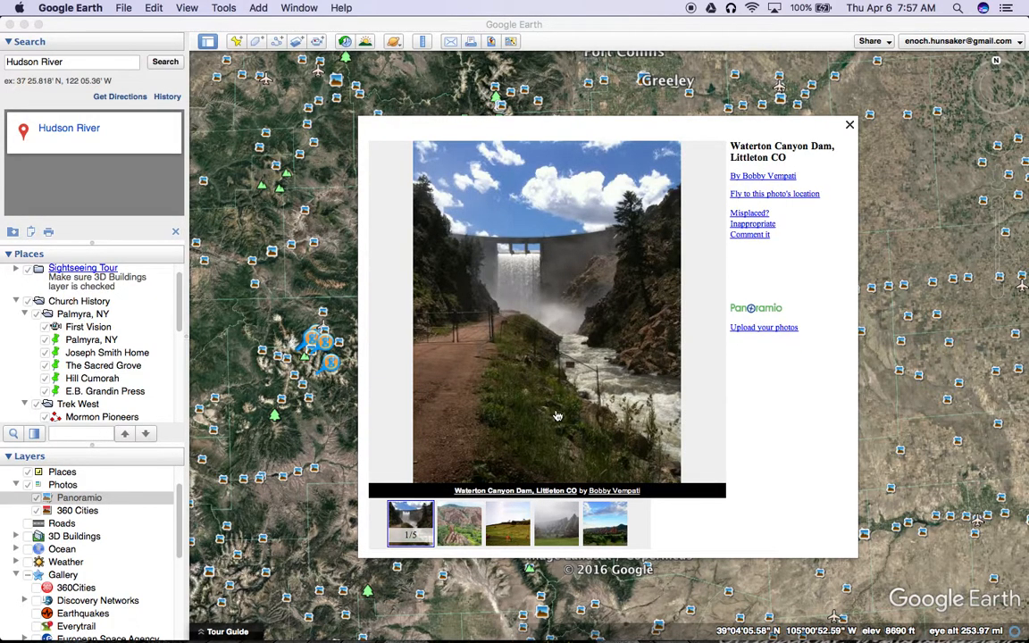
left_click(459, 522)
left_click(513, 524)
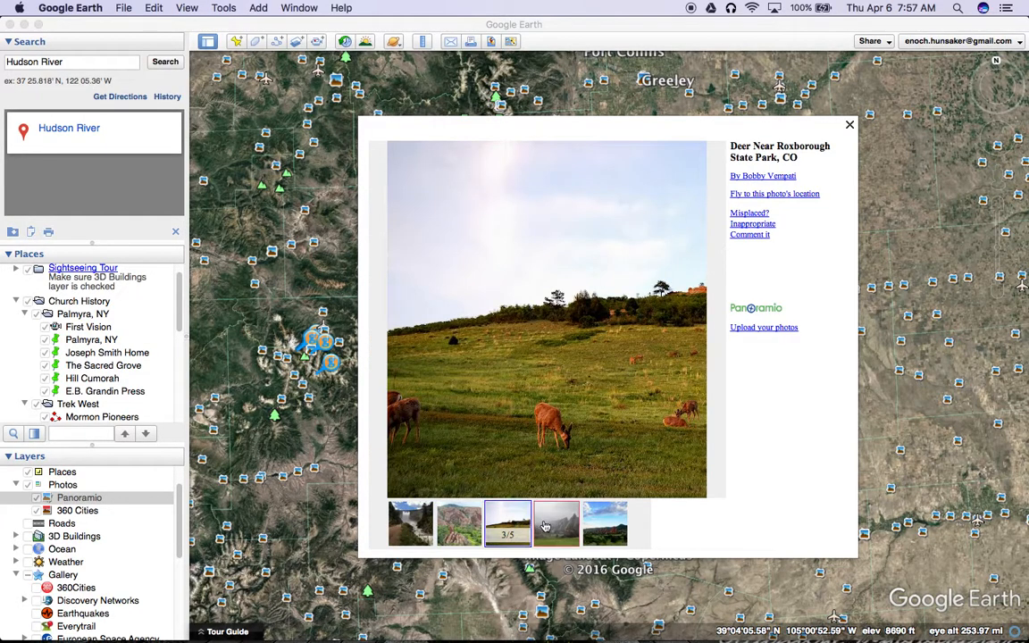
left_click(555, 524)
left_click(590, 524)
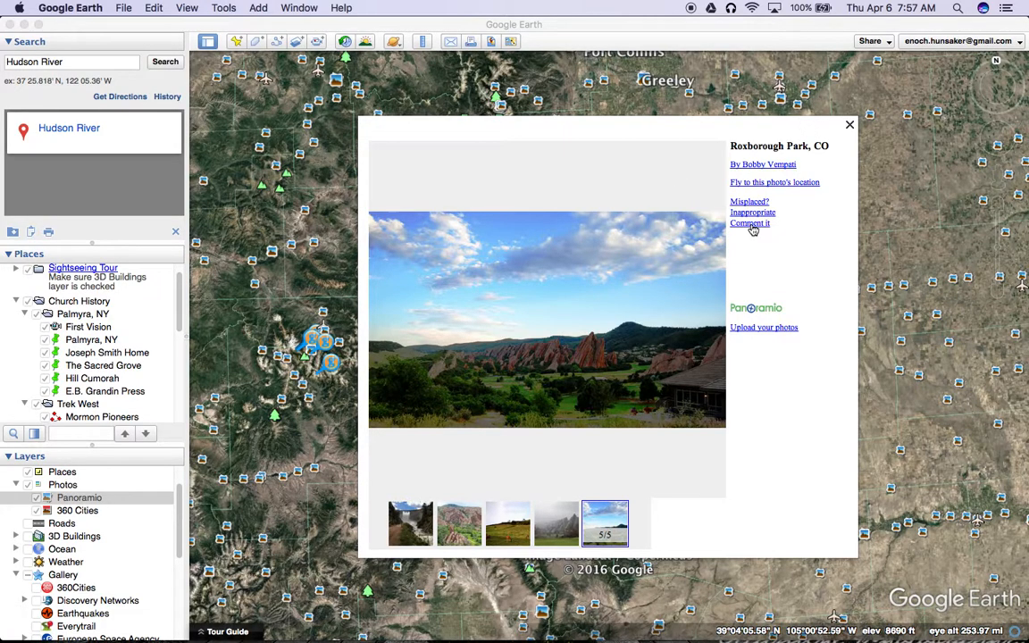
left_click(850, 130)
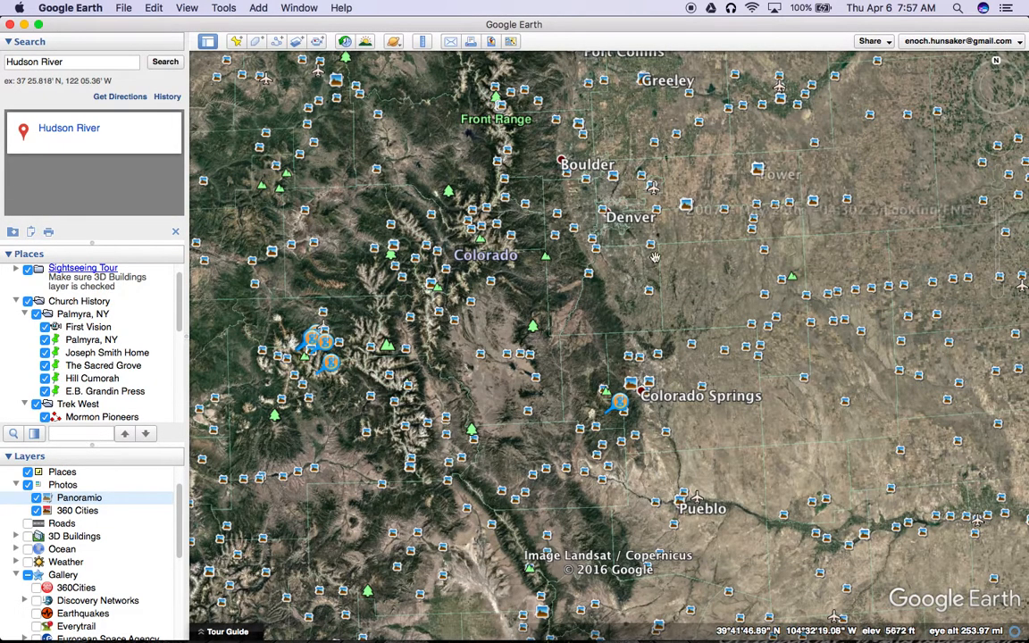
left_click(650, 300)
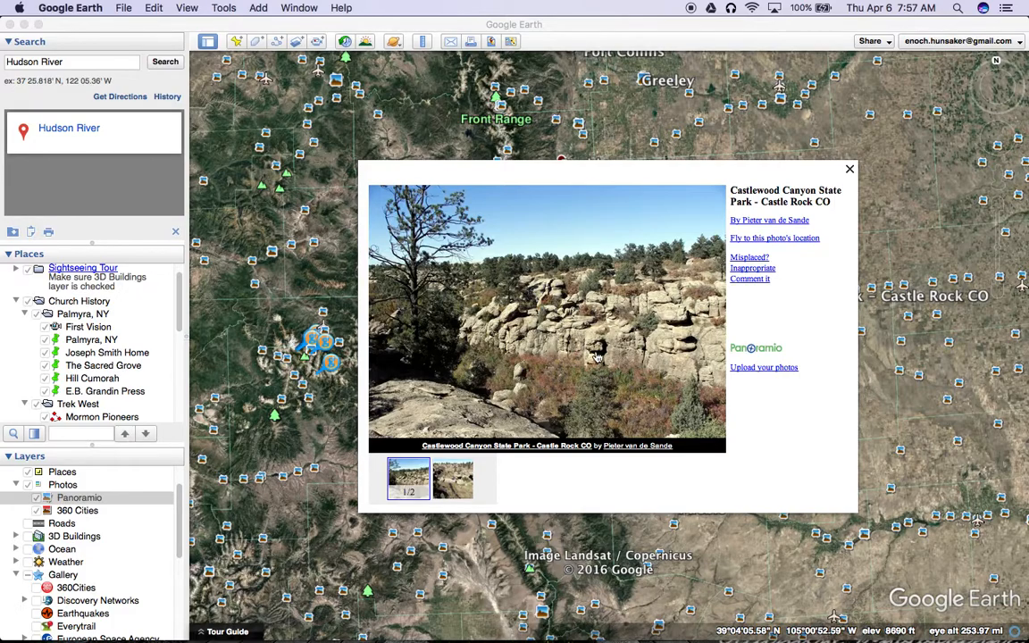
left_click(850, 171)
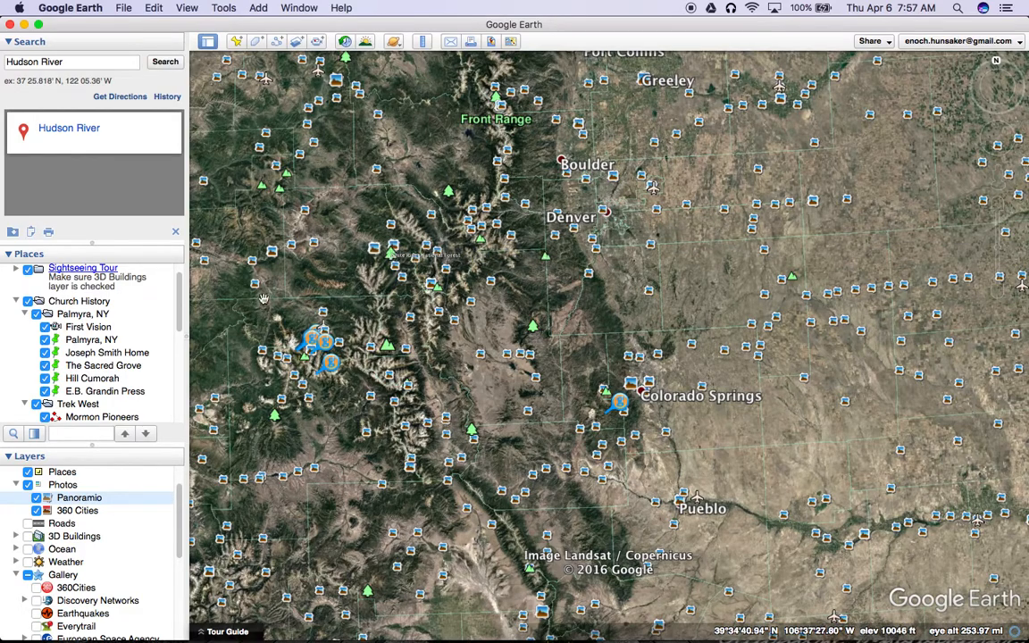
Step: Fly to the saved Palmyra, NY placemark and view the nearby Palmyra Temple photo
left_click(112, 341)
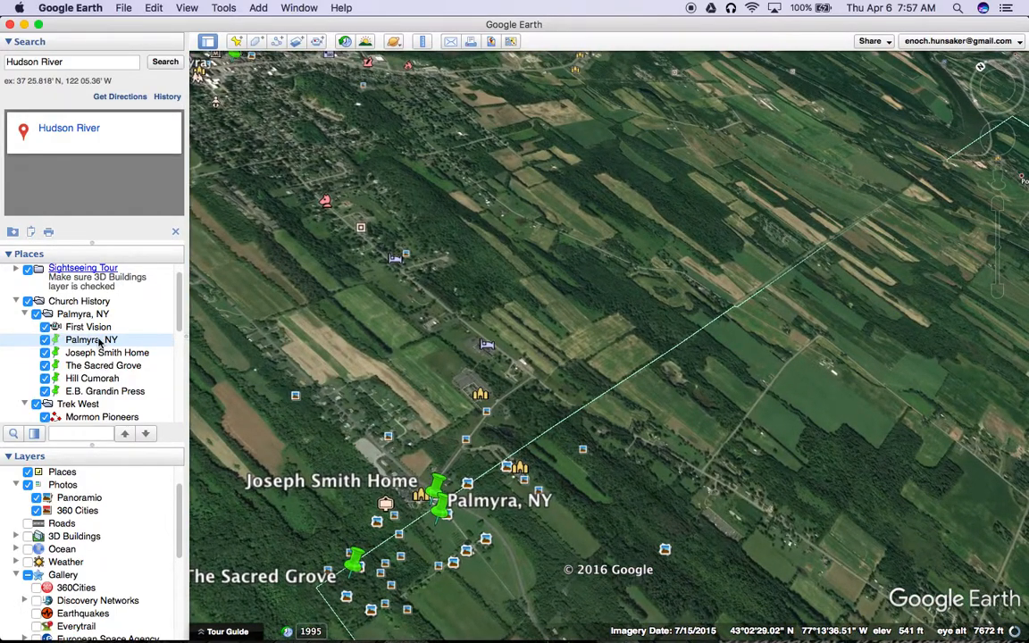
left_click(446, 515)
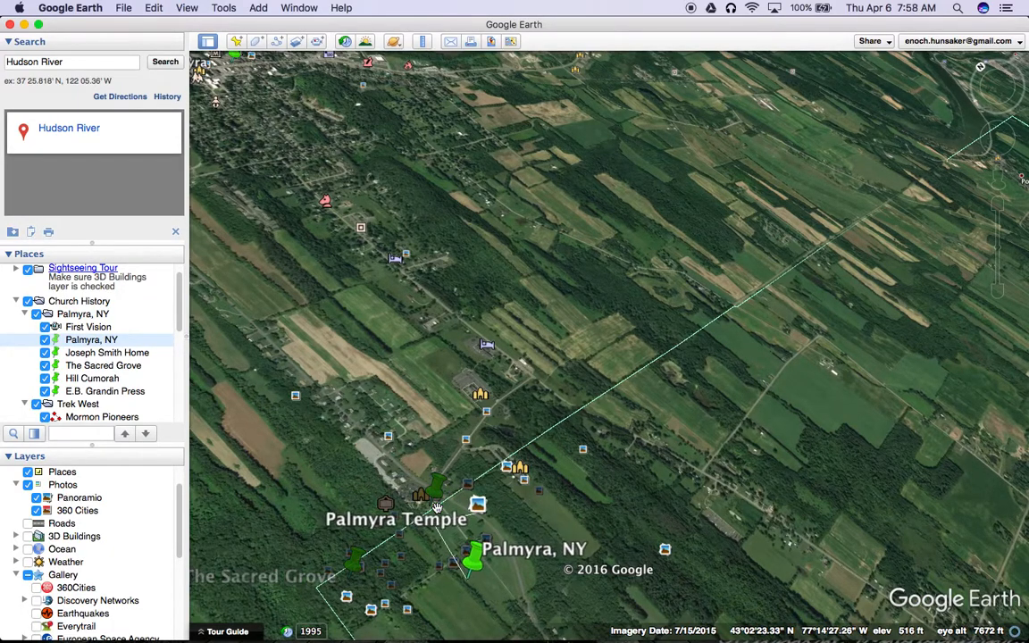
left_click(469, 543)
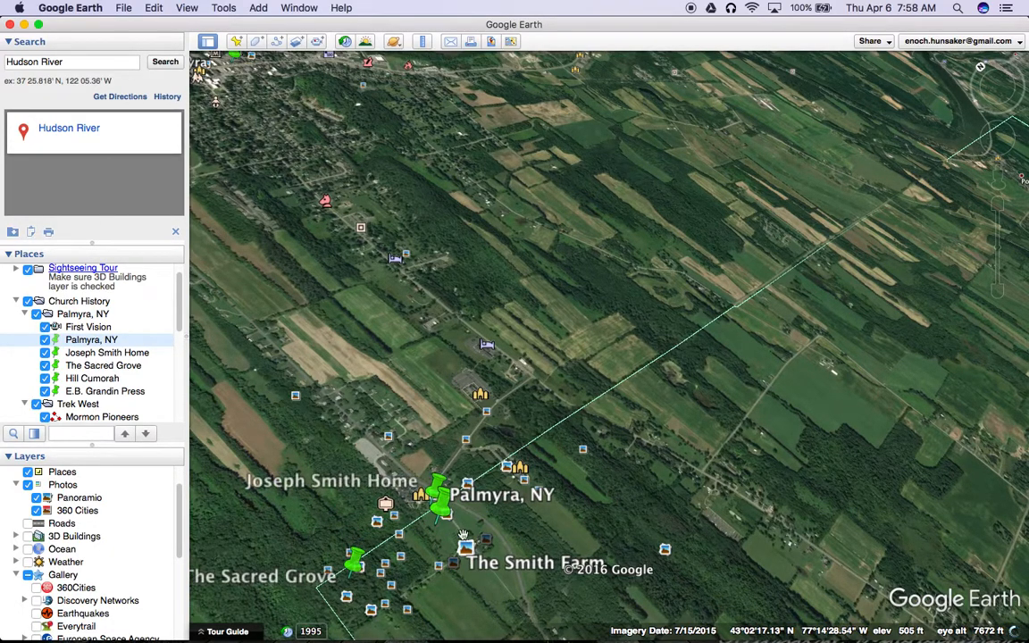
left_click(464, 502)
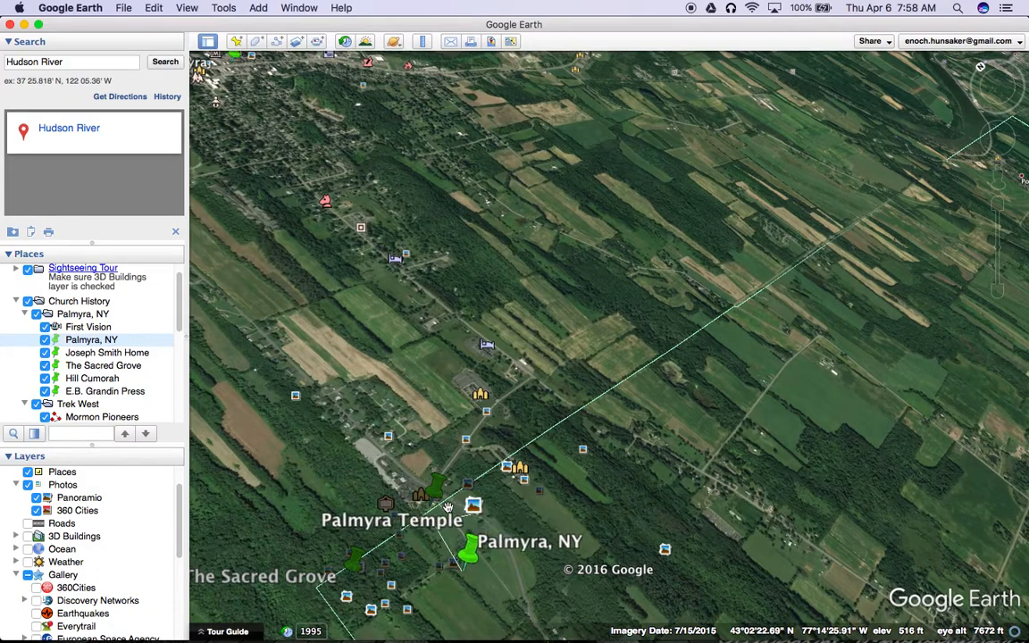
left_click(471, 506)
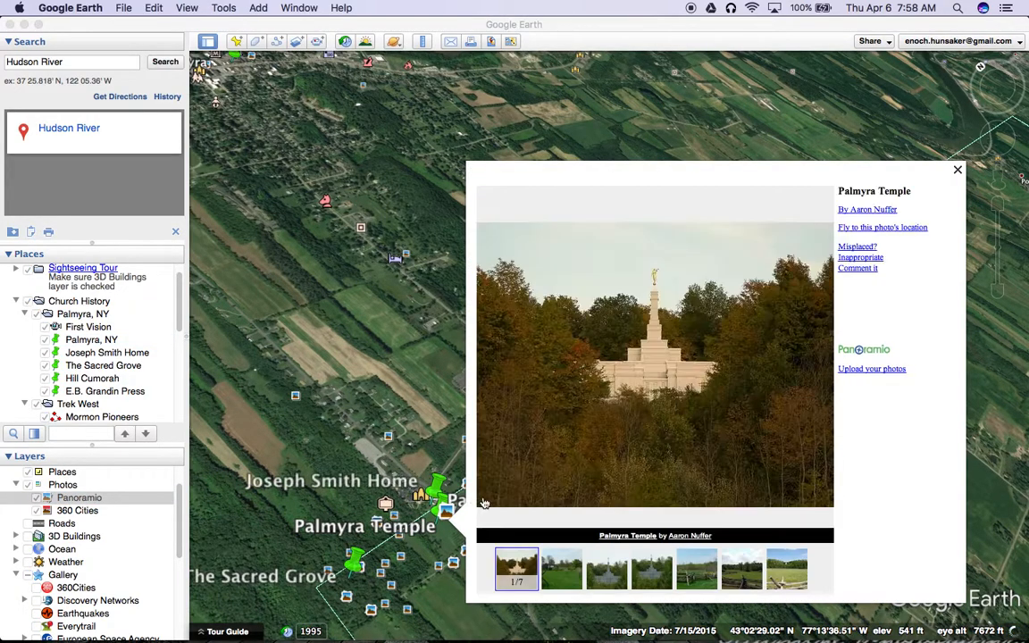
left_click(956, 171)
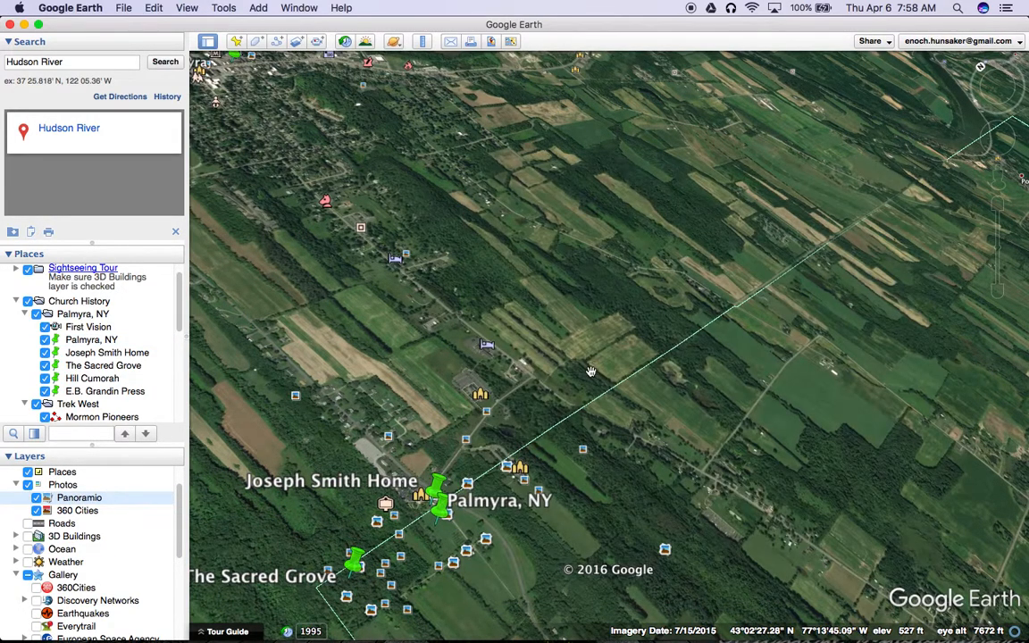
Step: Open the properties of the Palmyra, NY placemark and start editing its description
left_click(92, 341)
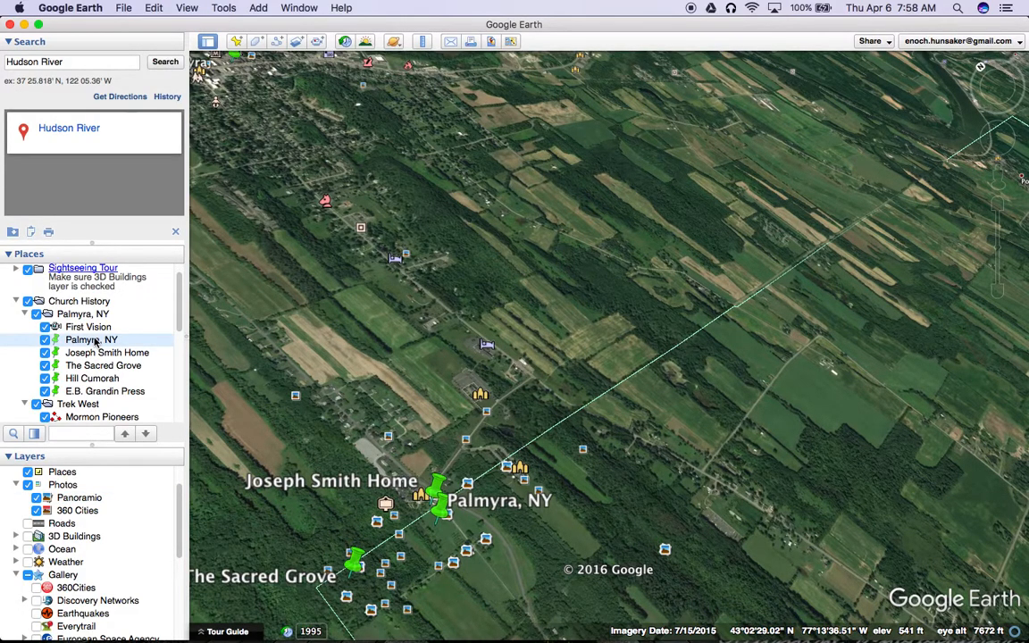
right_click(96, 343)
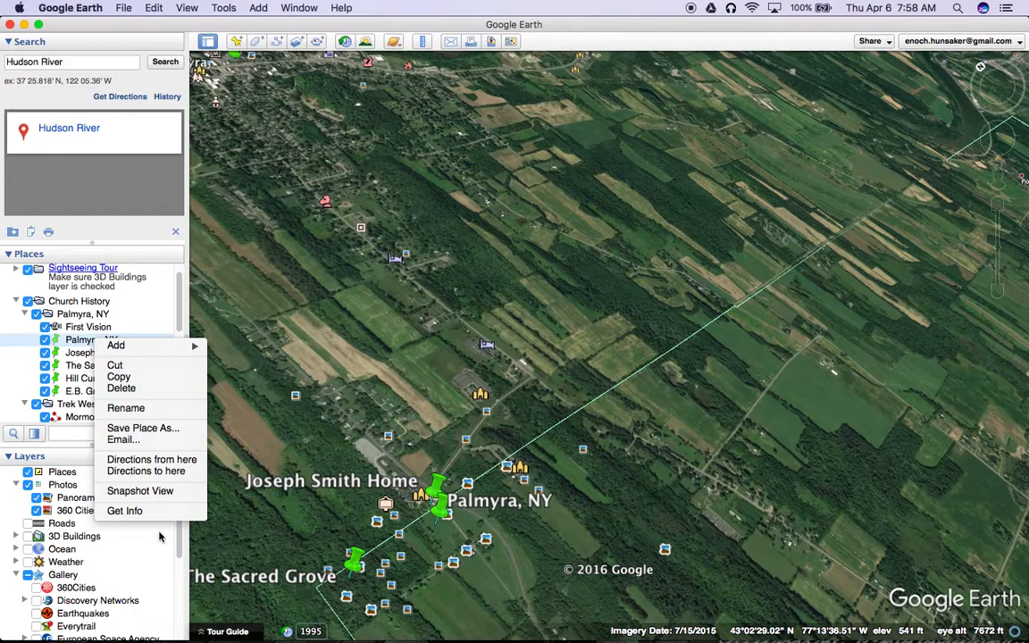
left_click(134, 510)
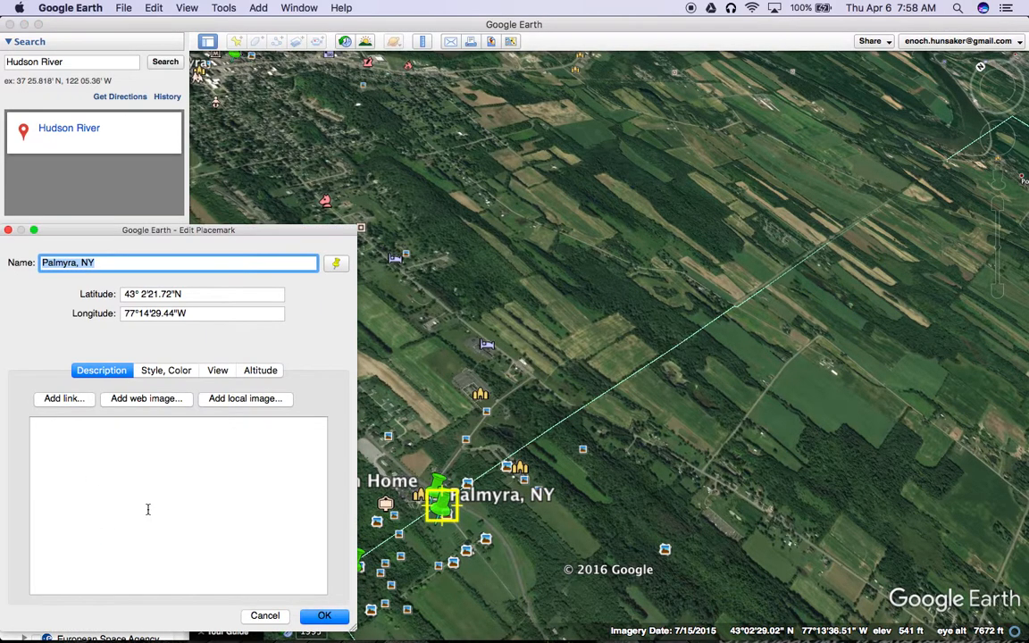
left_click_drag(207, 237, 249, 122)
left_click(156, 337)
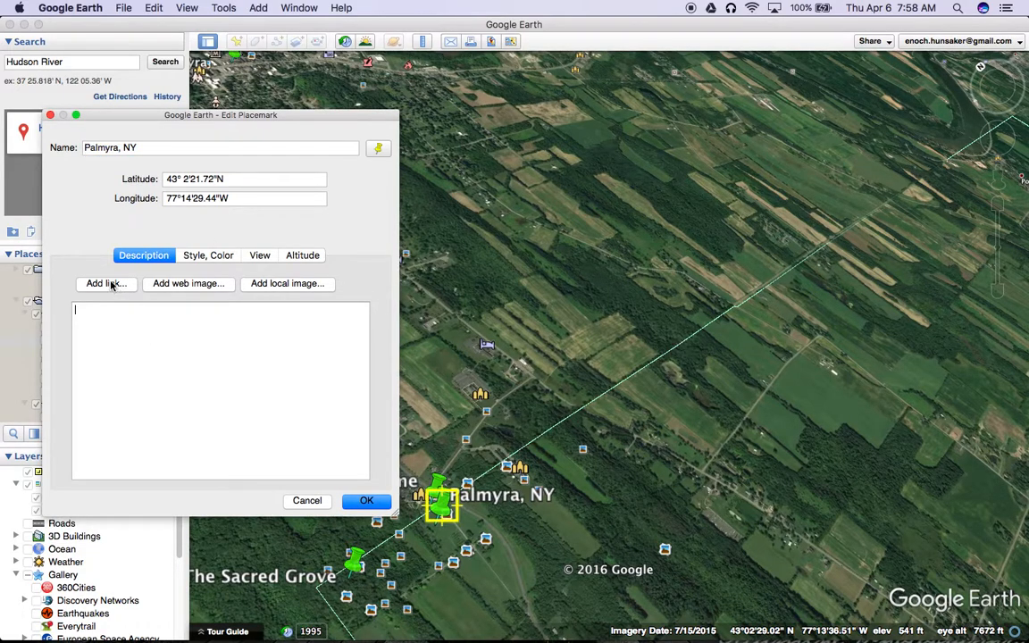
left_click(106, 283)
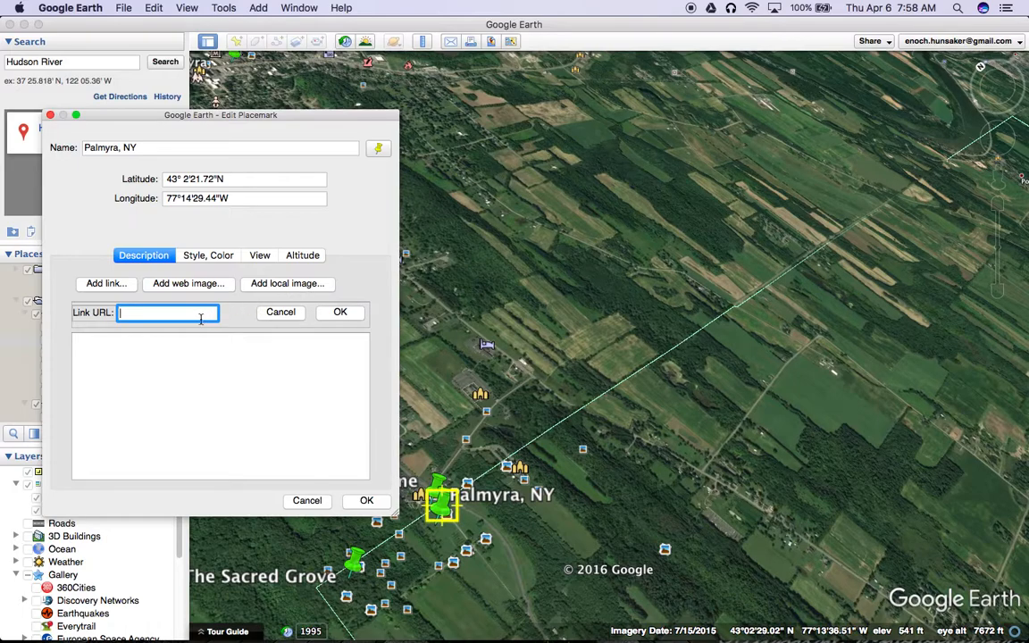
key("super+Tab")
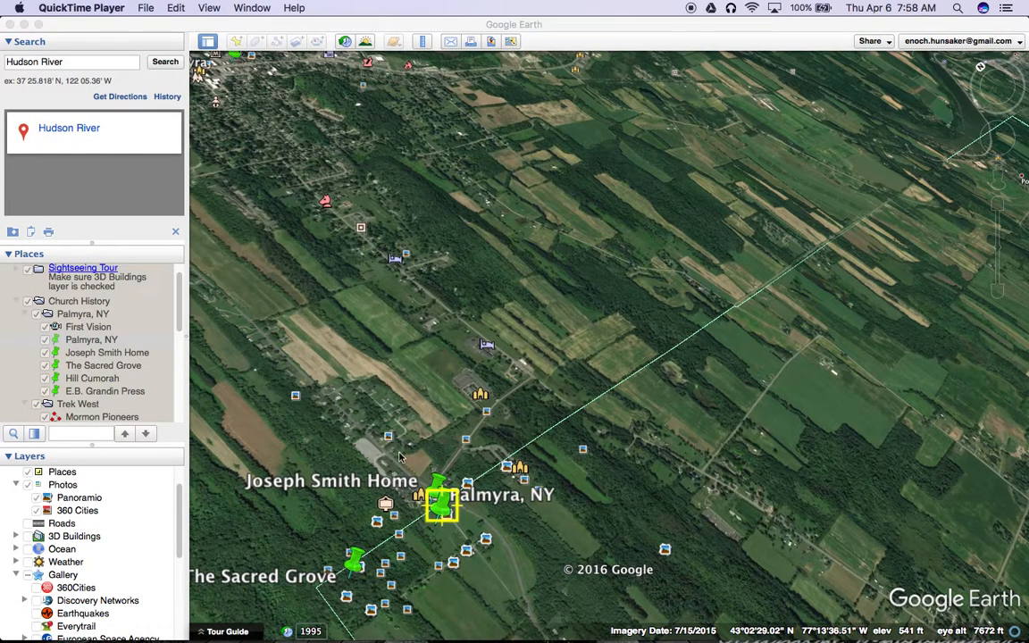
key("super+Tab")
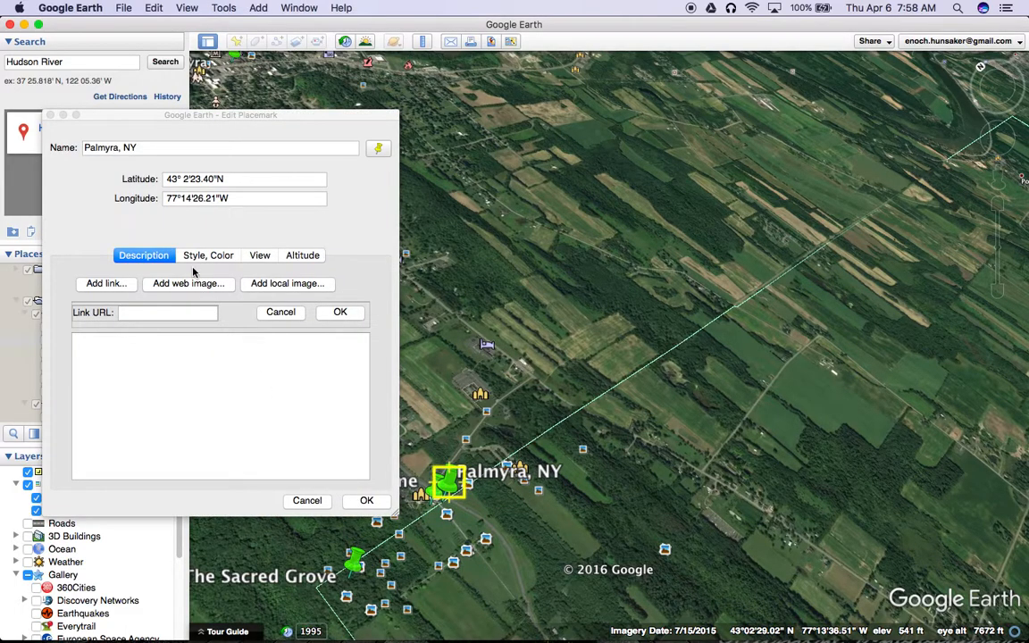
left_click(156, 313)
left_click(186, 284)
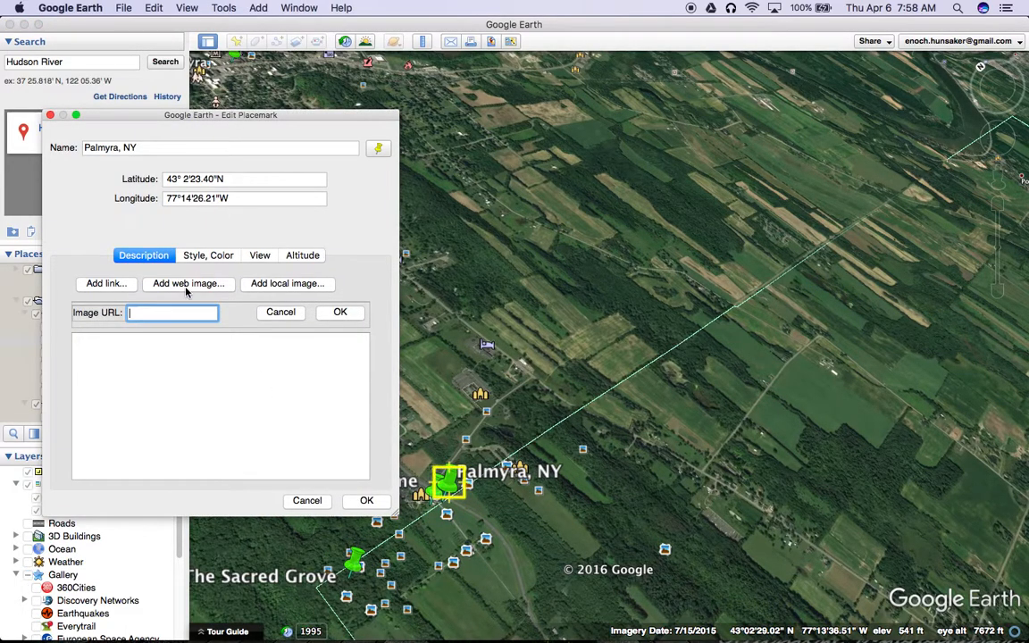
Step: Insert the local image citiesoflearning.png from Pictures into the Palmyra, NY placemark's description and check it in the placemark's balloon
left_click(268, 285)
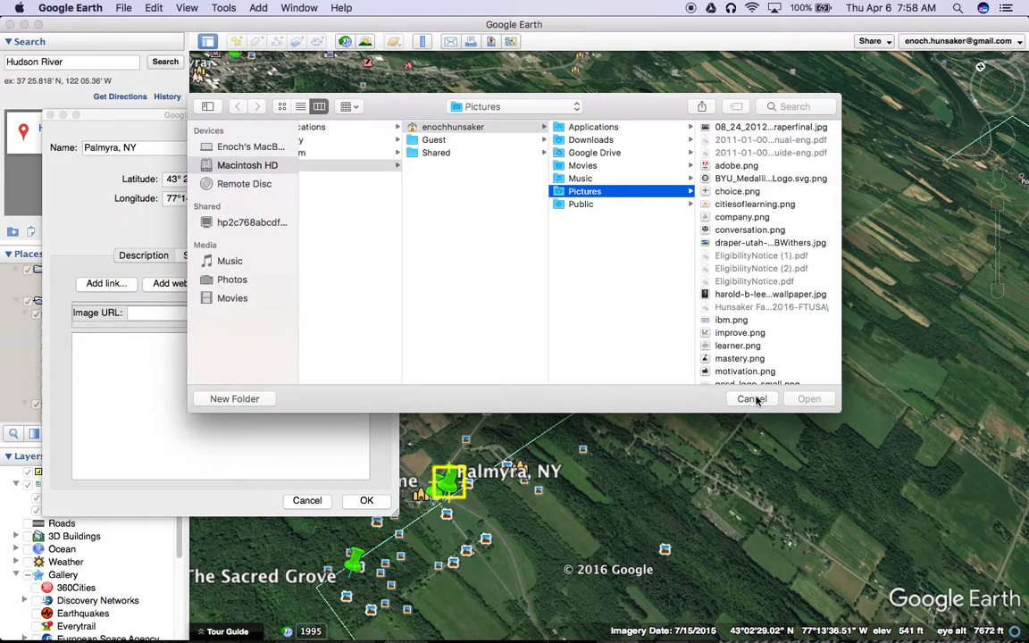
left_click(752, 204)
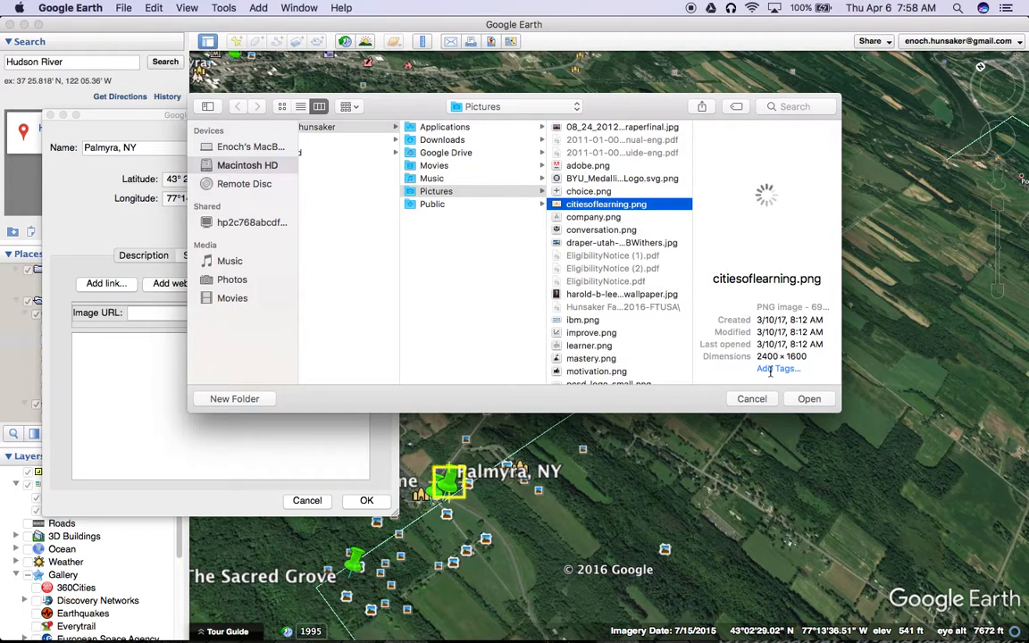
left_click(808, 398)
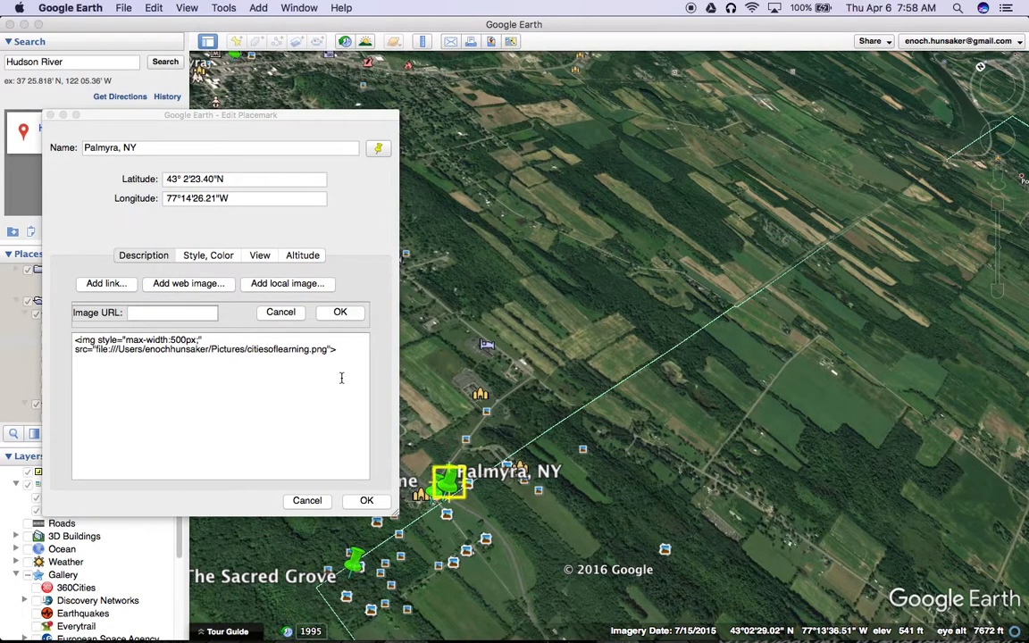
left_click(366, 500)
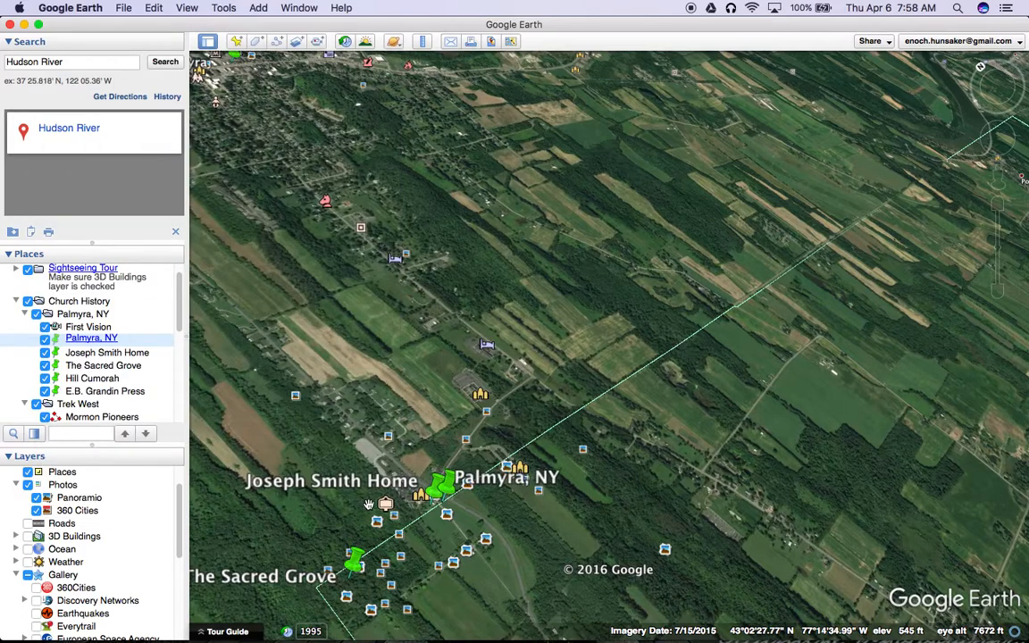
left_click(455, 471)
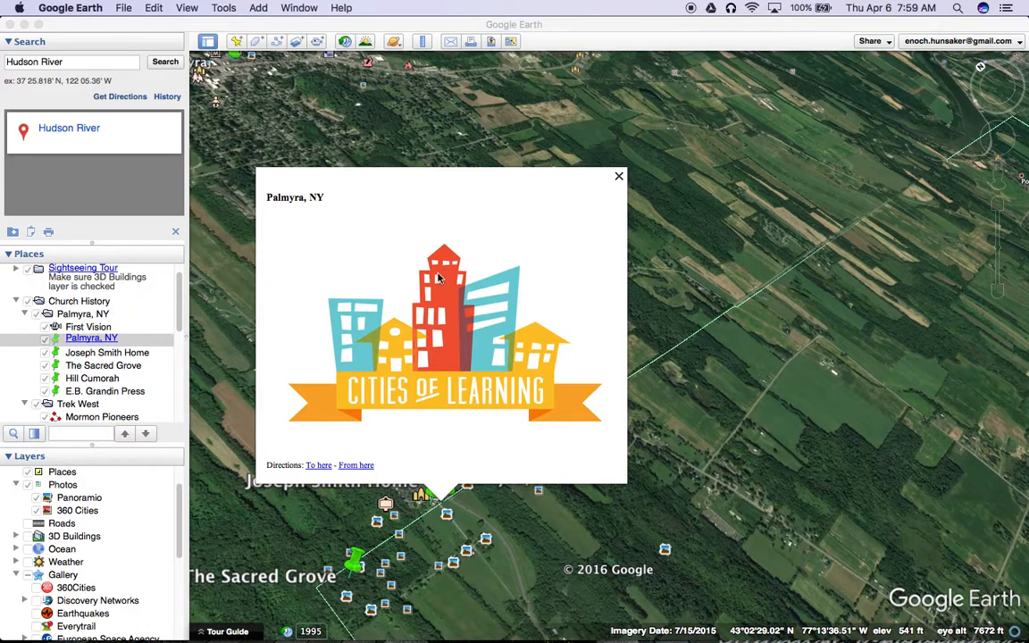
Step: Add the heading "<h1> Palmyra, New York</h1>" on its own line above the image code in the Palmyra, NY placemark's description
right_click(103, 344)
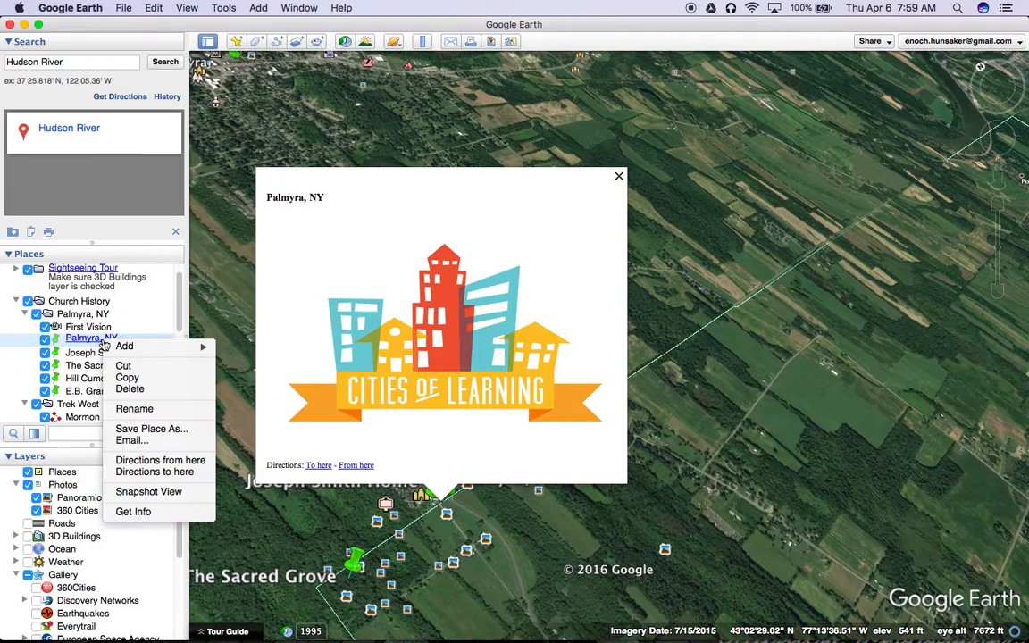
left_click(174, 510)
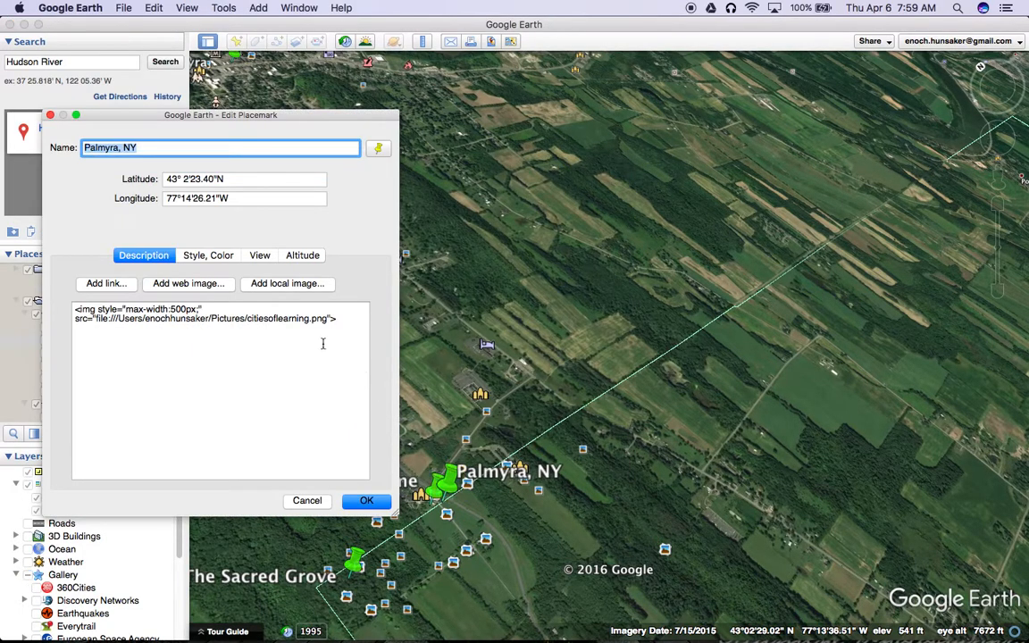
left_click(74, 310)
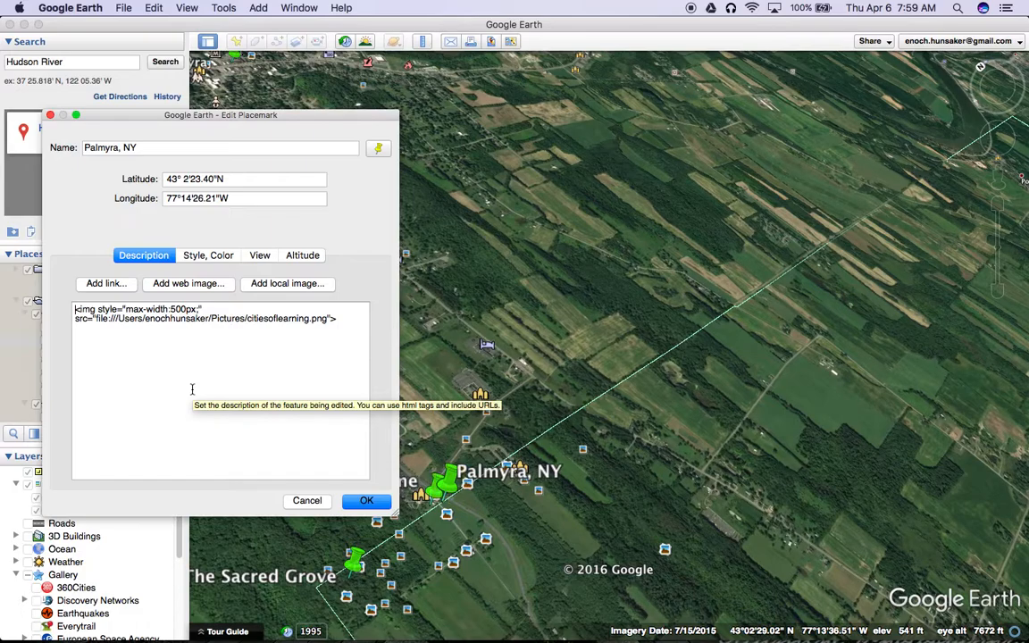
key("Return")
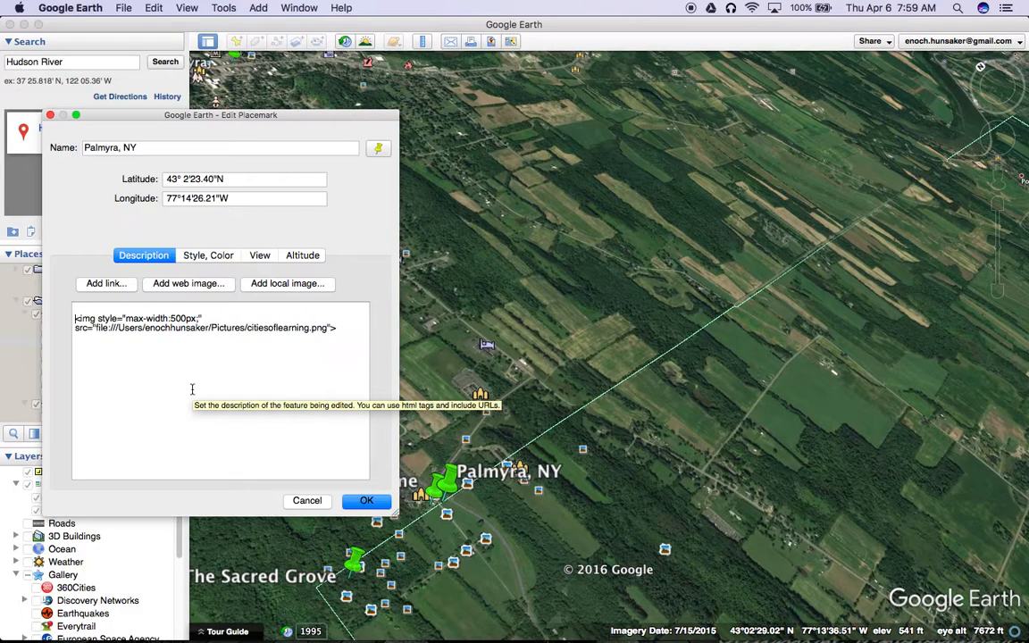
type("<h1>")
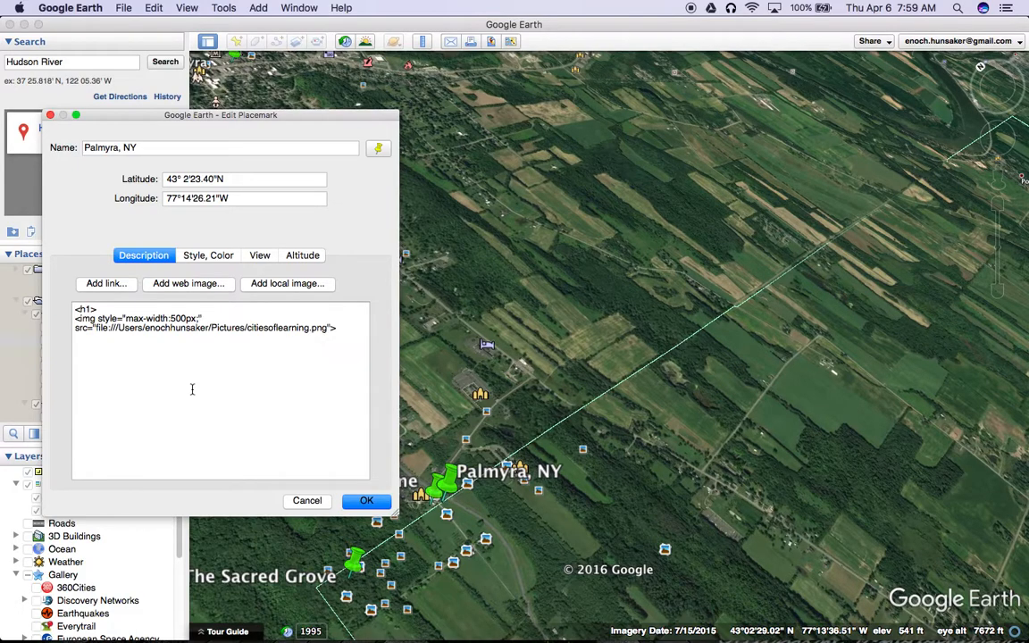
type(" Palmyra, New York</h1>")
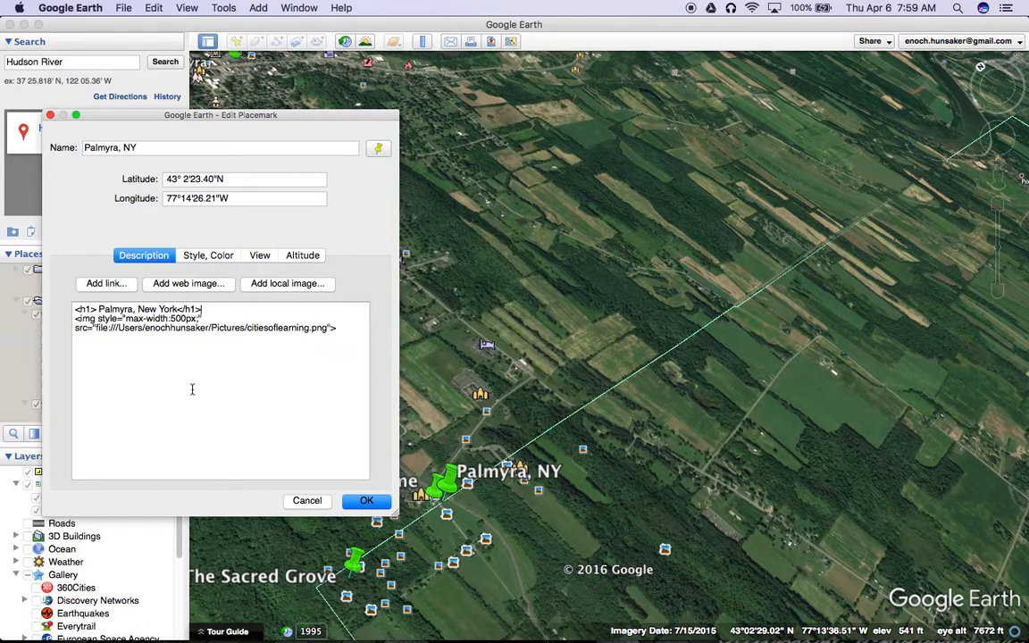
left_click(366, 500)
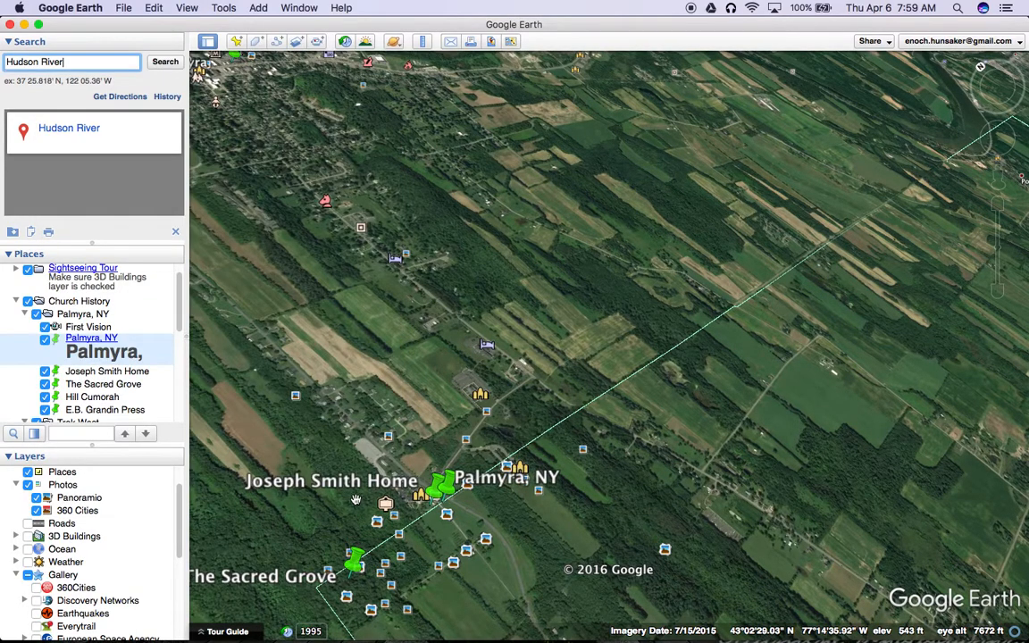
Step: Check the new heading in the Palmyra, NY placemark's balloon, then close the balloon
left_click(454, 487)
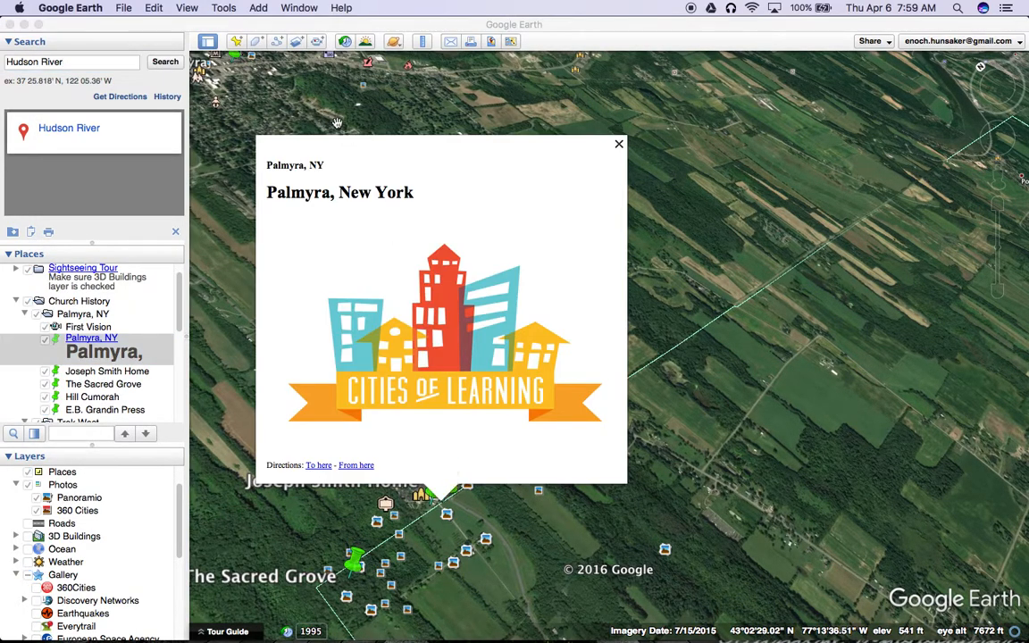
left_click_drag(268, 191, 402, 190)
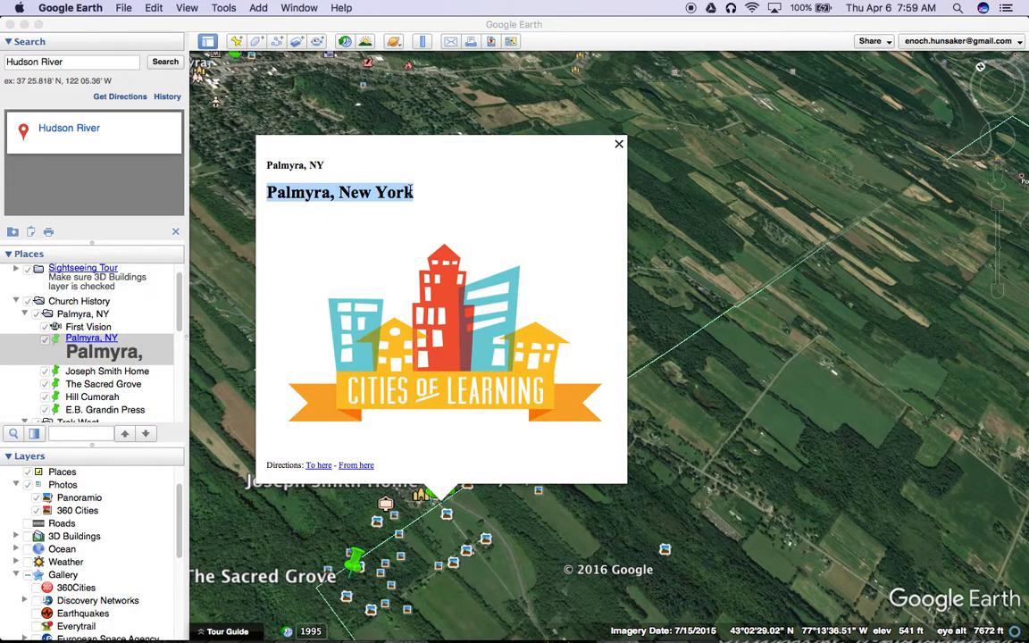
left_click(618, 145)
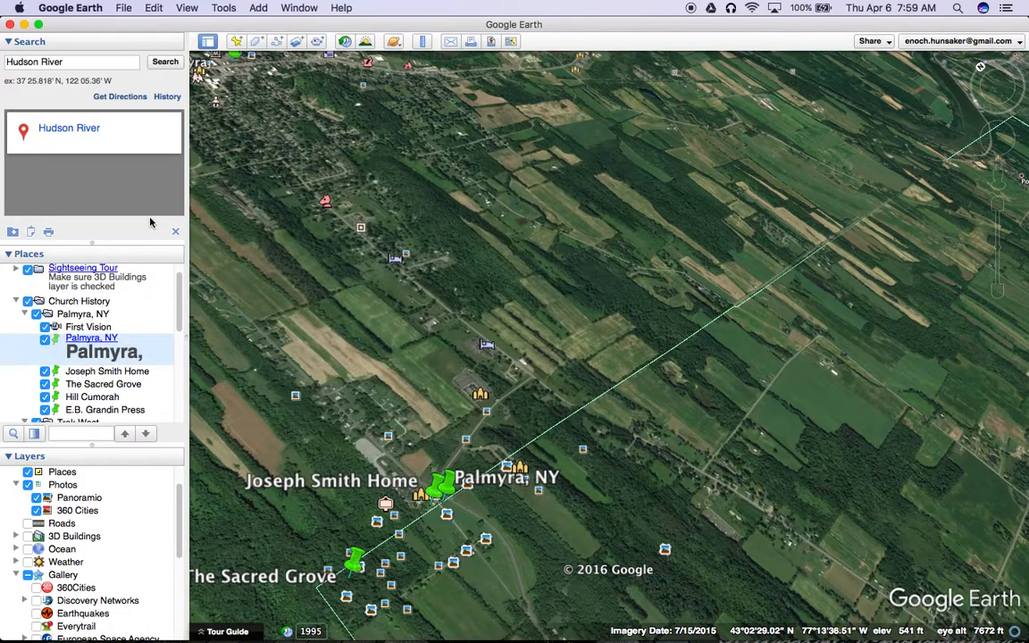
Step: In the Palmyra, NY placemark's description, add a blank line below the heading and start a link tag with <a href=" before the image code
right_click(96, 342)
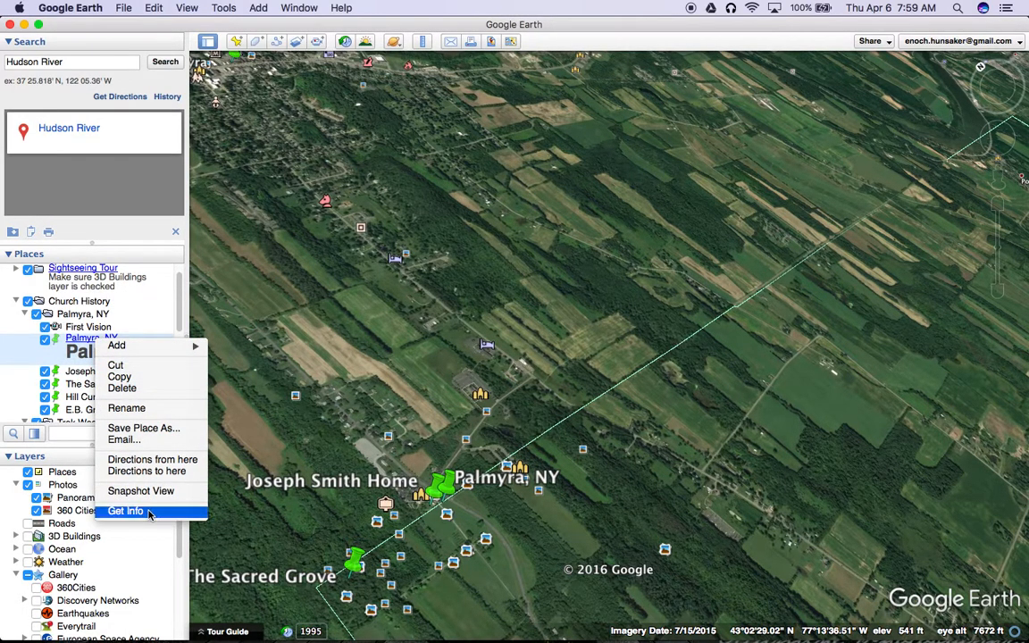
left_click(125, 510)
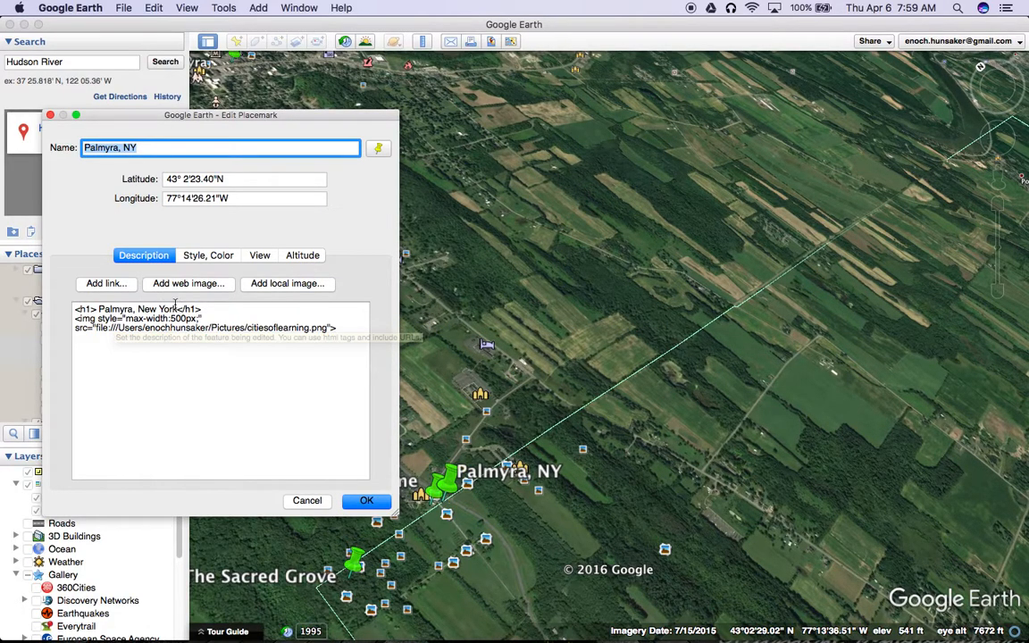
left_click(206, 309)
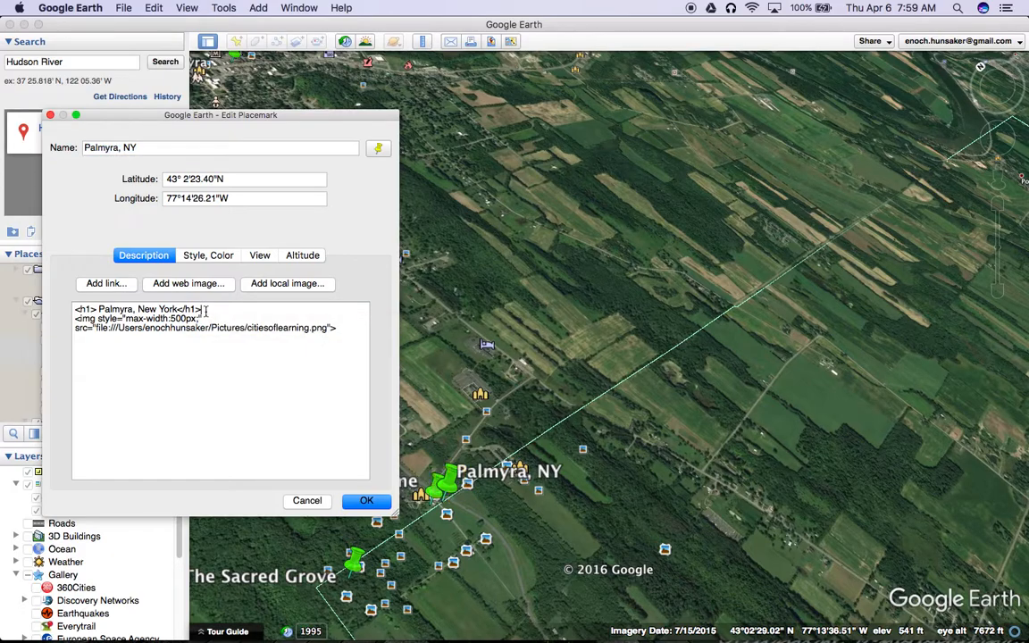
left_click(76, 318)
key("Return")
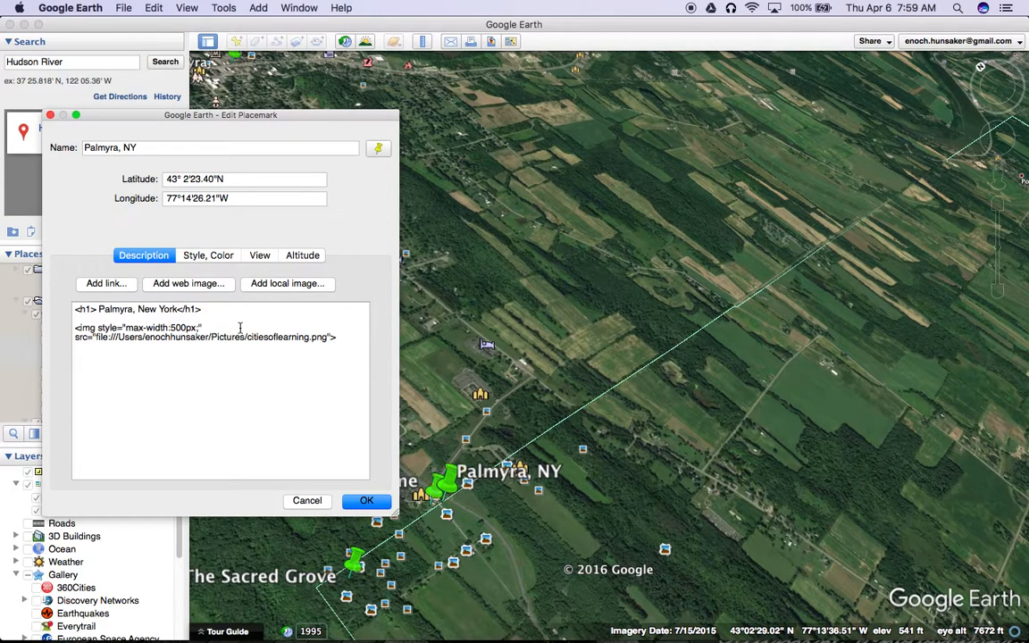
type("<a")
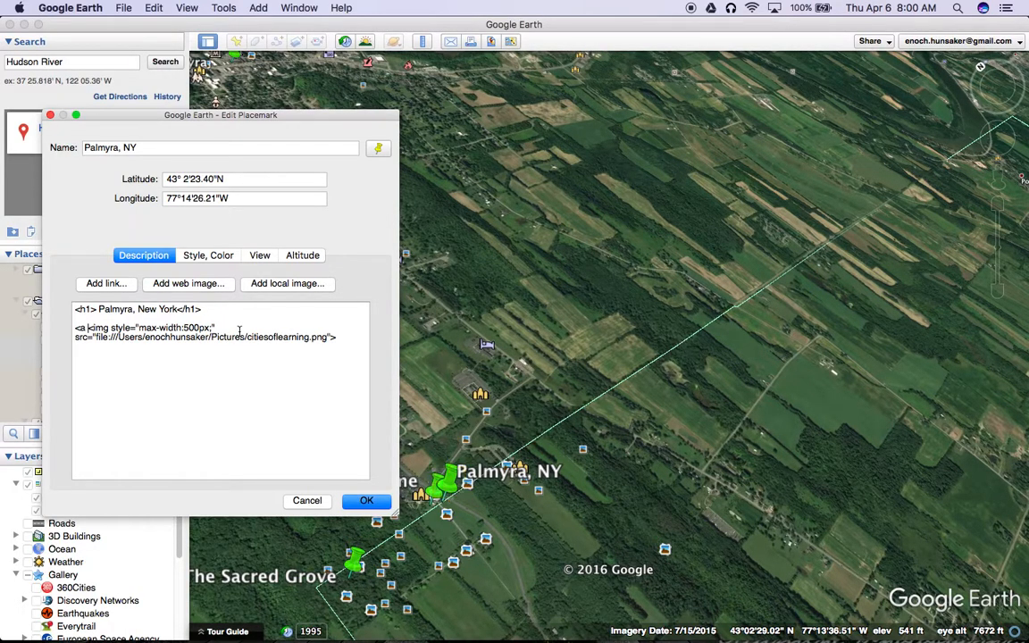
type(" href")
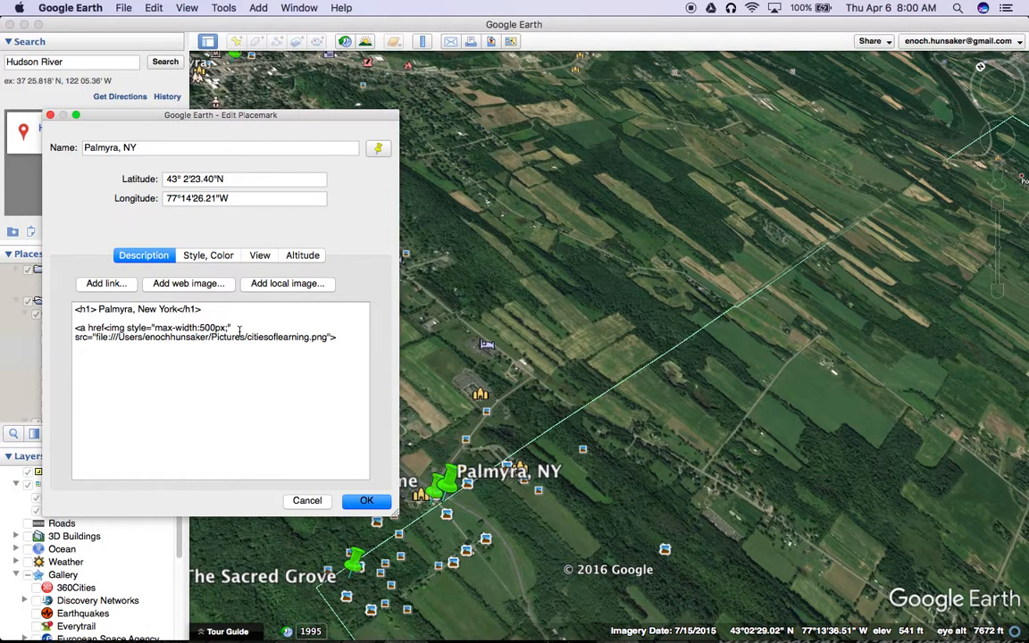
type("=\"")
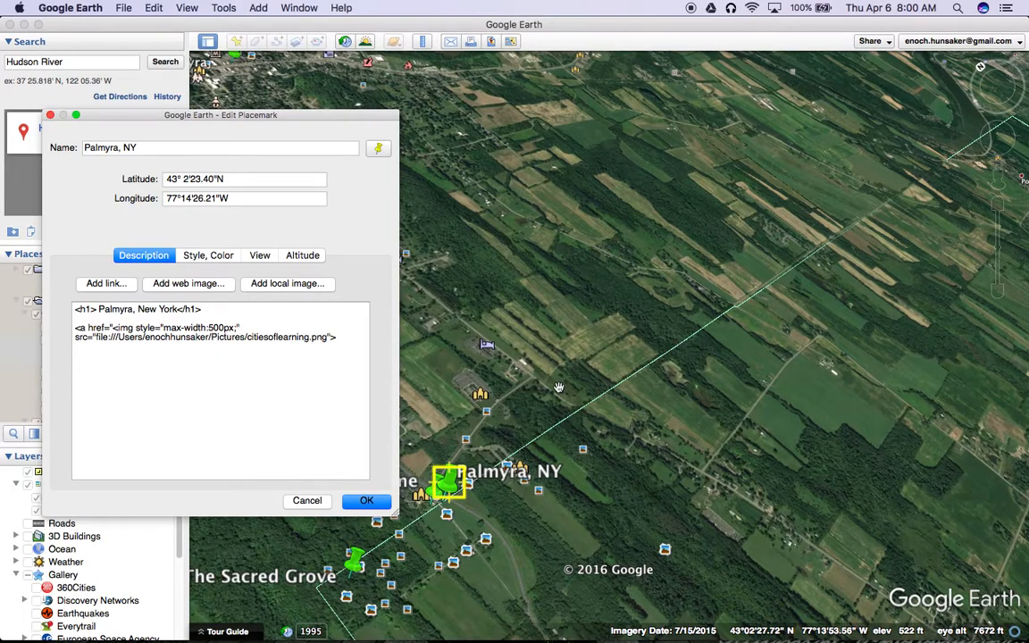
Step: Switch to Chrome, search the web for "palmyra, ny" in a new tab and open the Official Palmyra NY Home Page
key("super+Tab")
mouse_move(524, 640)
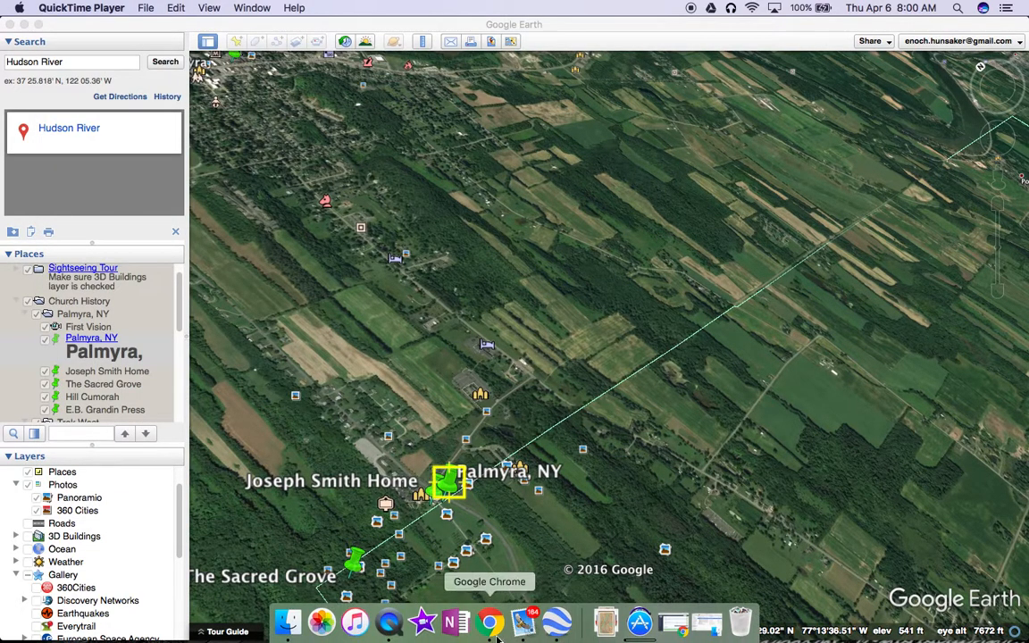
left_click(489, 639)
left_click(878, 34)
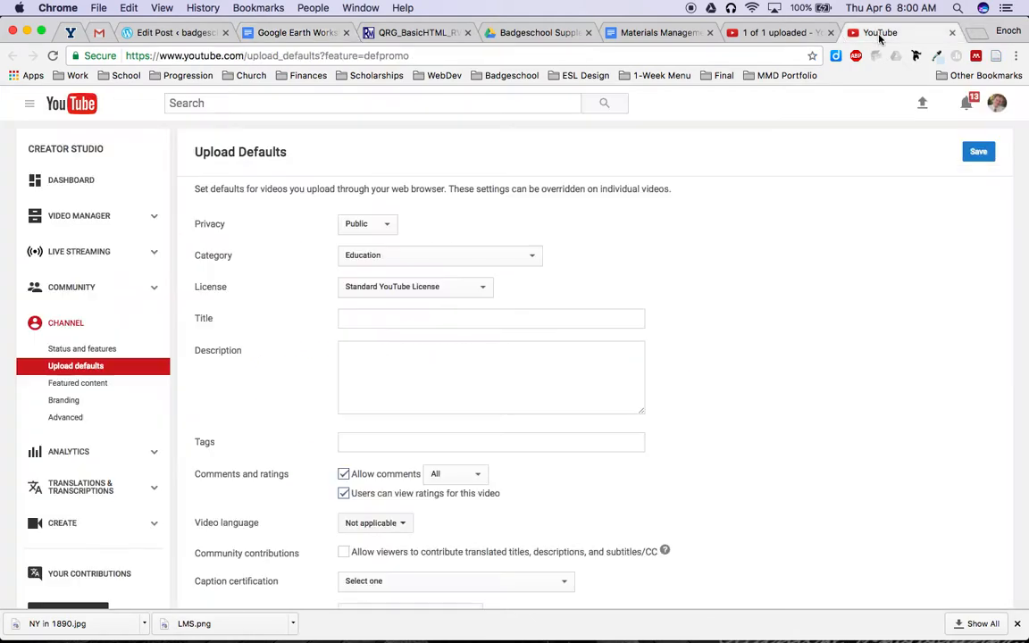
left_click(969, 33)
type("palmyra, n")
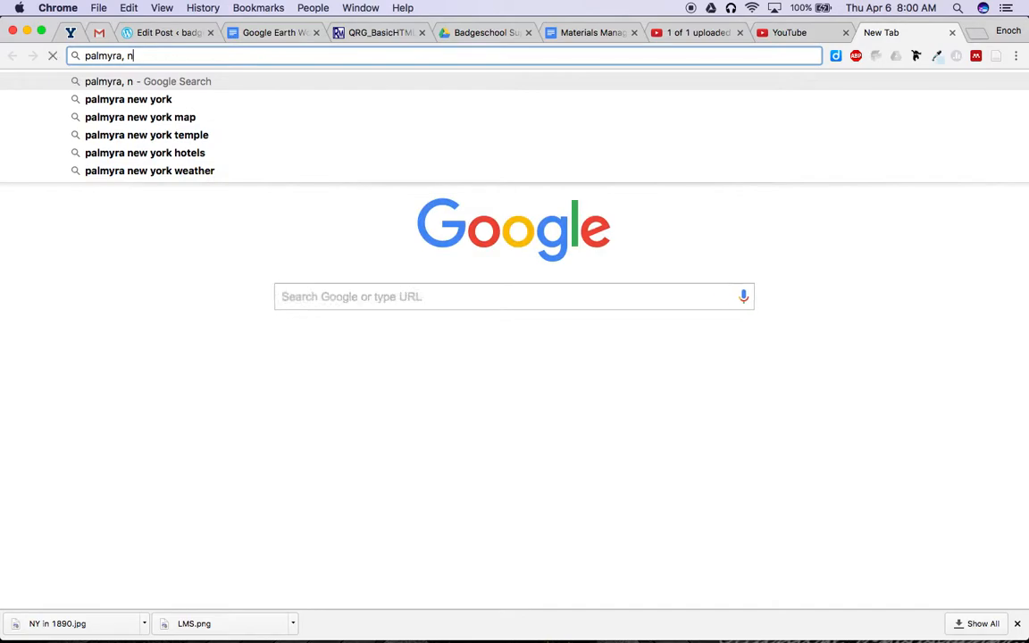
type("y")
key("Return")
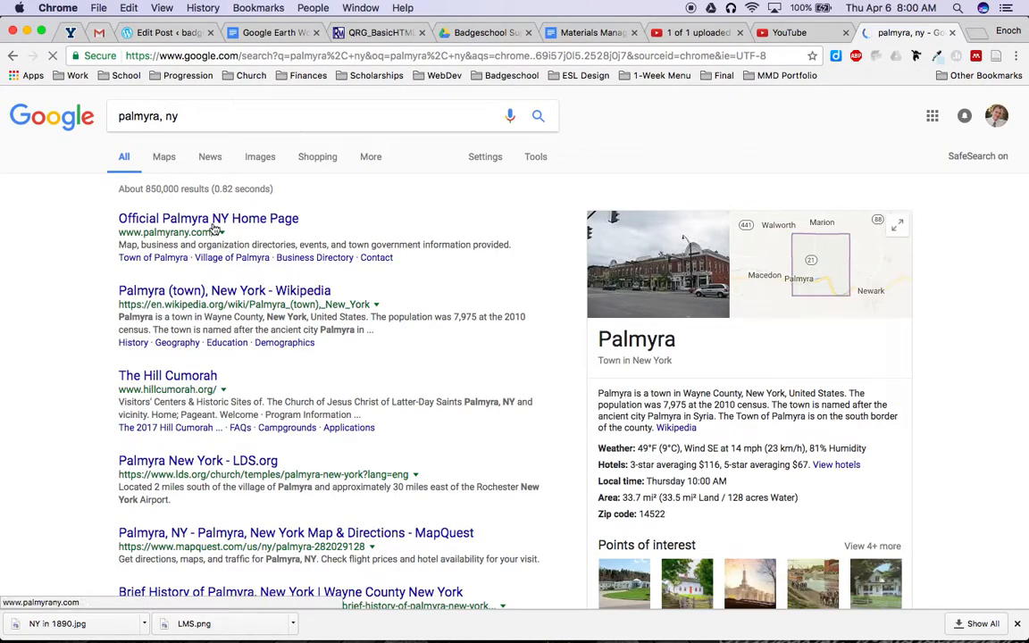
left_click(213, 220)
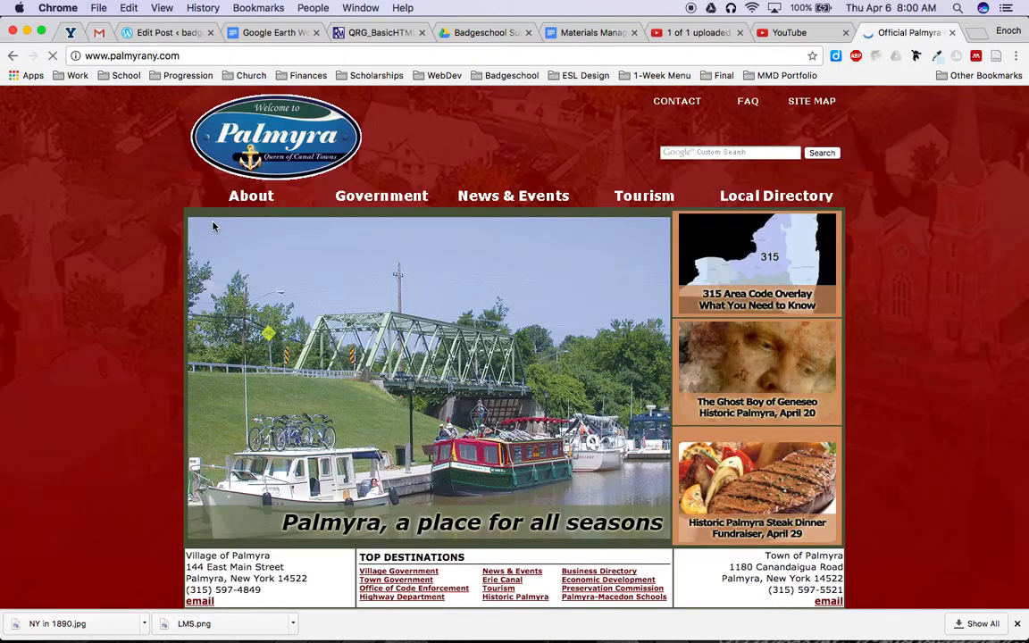
left_click(199, 56)
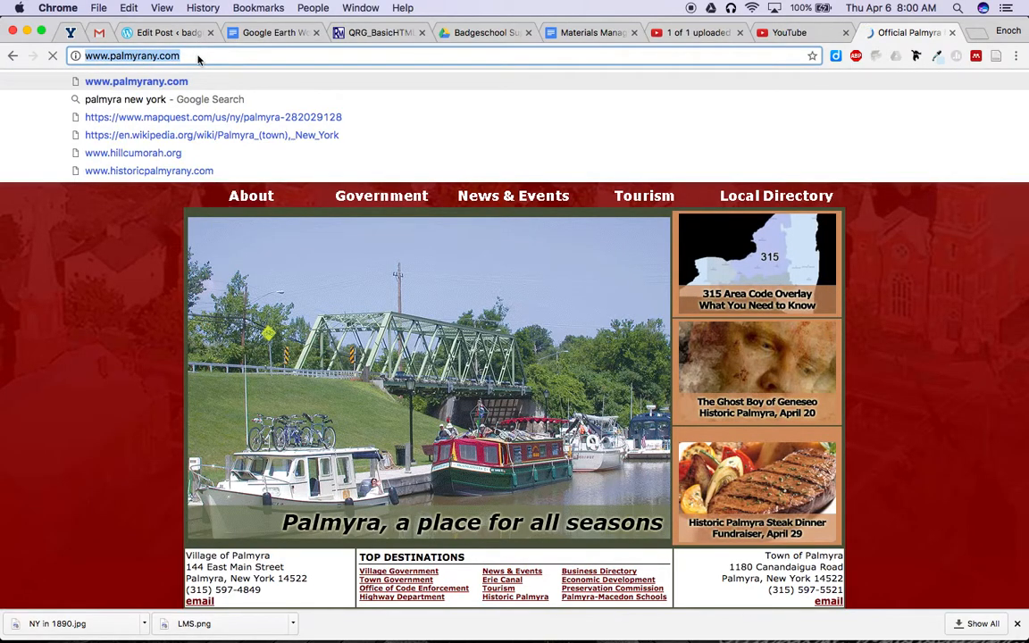
key("super+Tab")
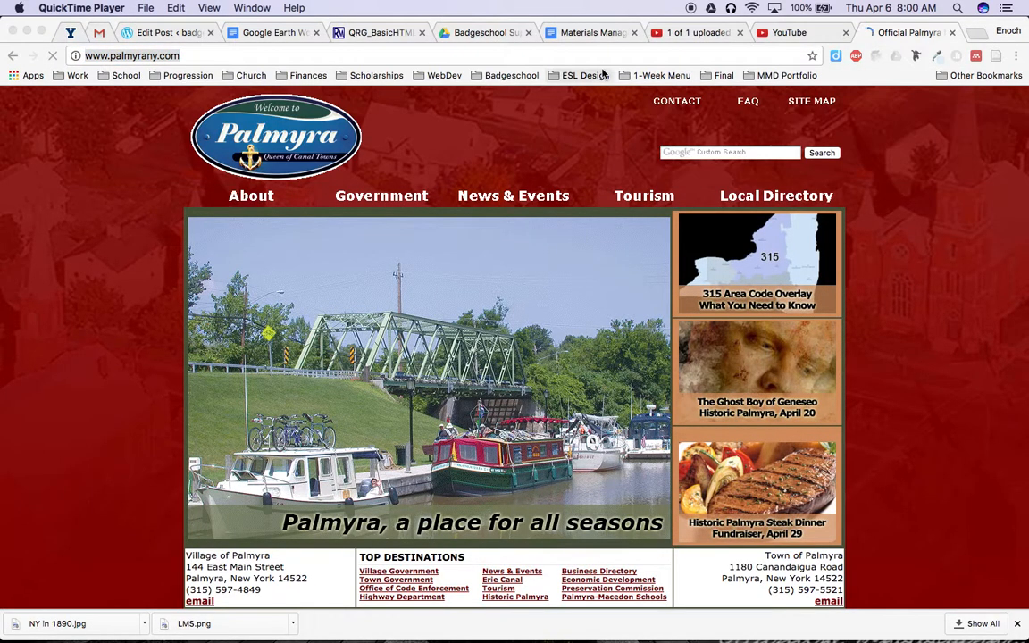
key("super+Tab")
key("super+Tab")
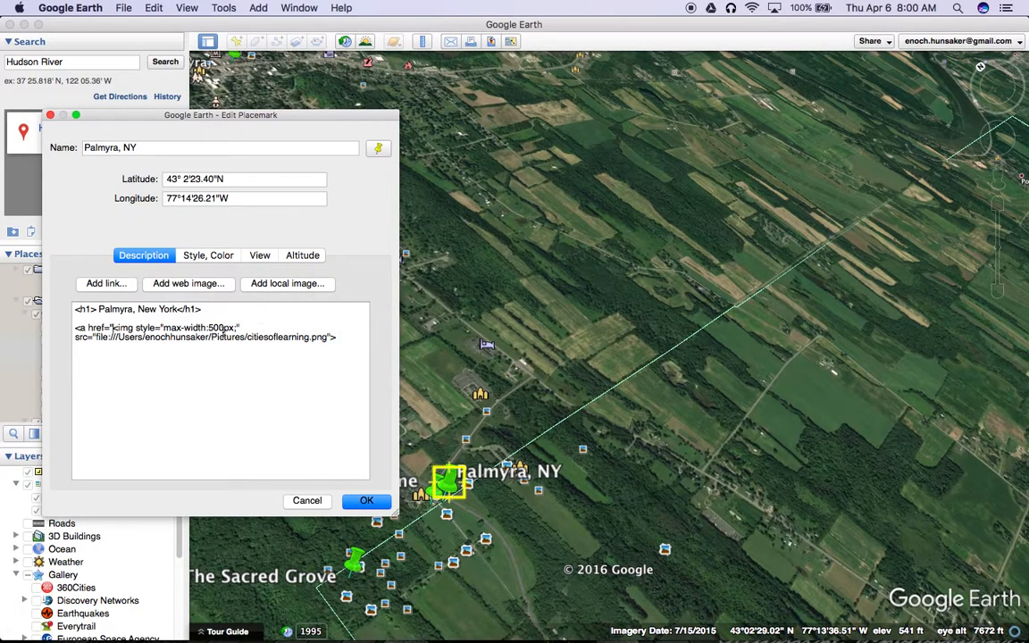
type("http://www.palmyrany.com/\">")
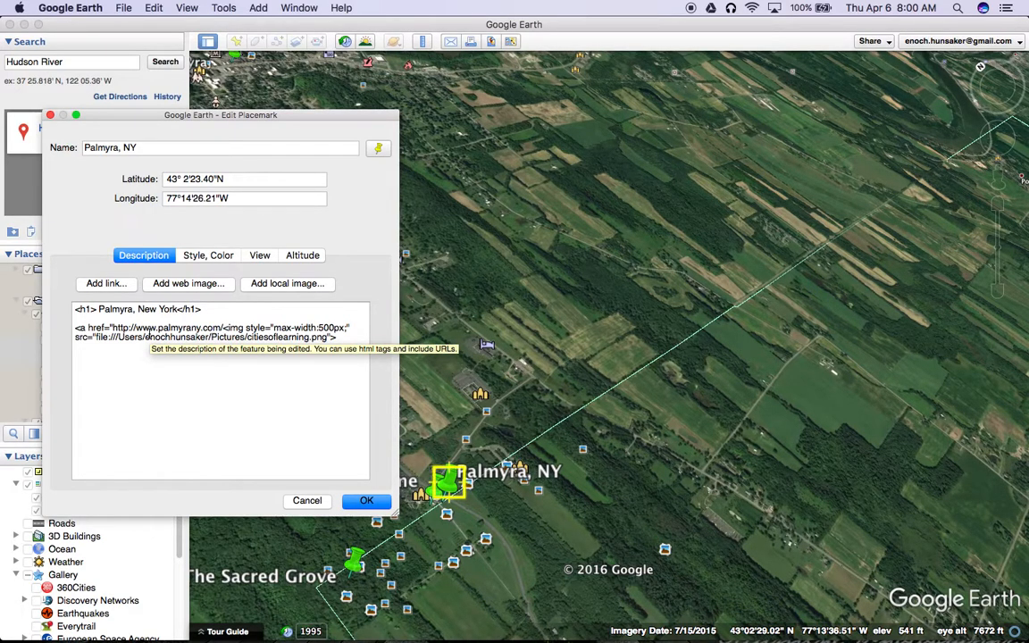
left_click(225, 328)
type("\"")
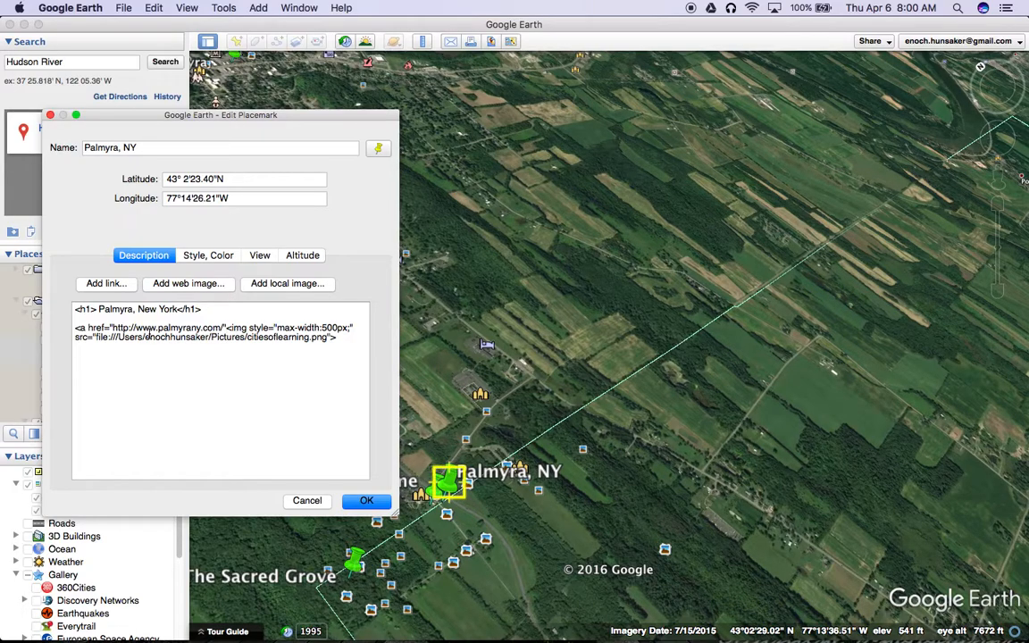
type(">")
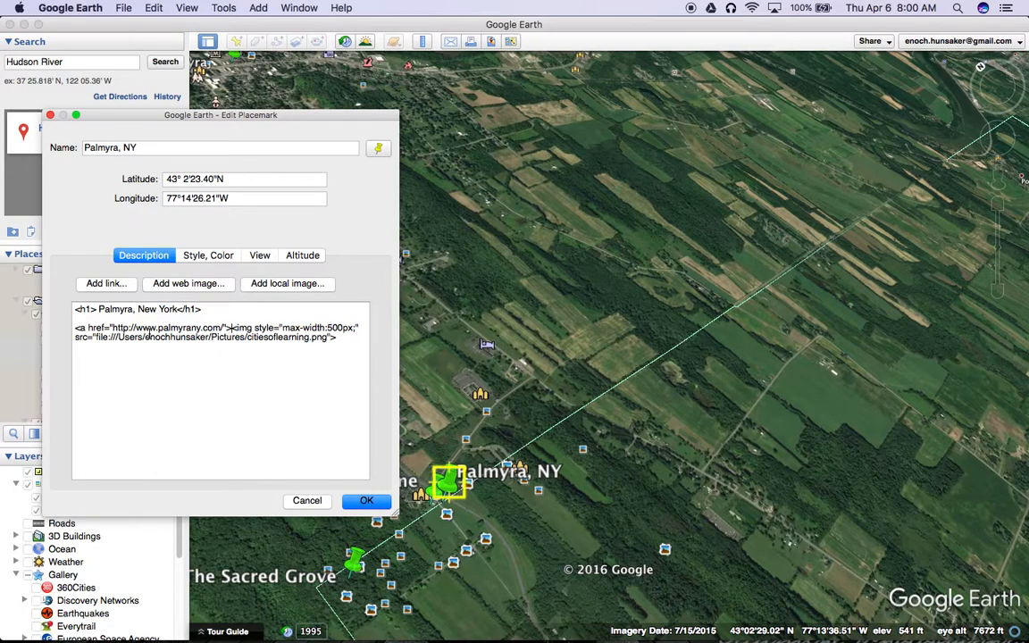
type("</a>")
Step: Close the link with </a> after the image code and save the Palmyra, NY placemark
left_click(370, 503)
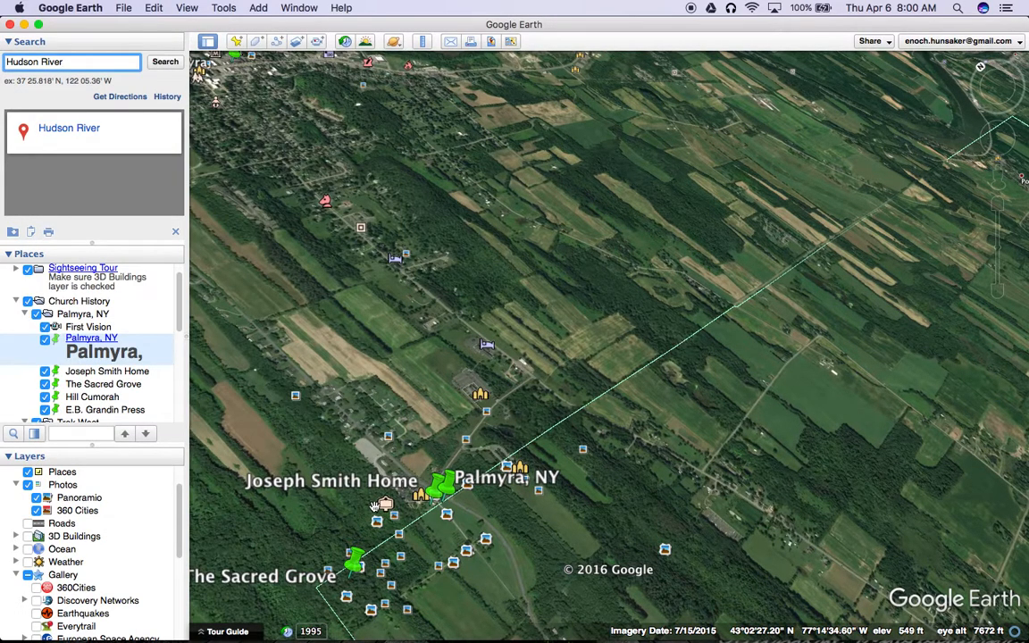
Step: Test the image link in the Palmyra, NY placemark's balloon, then return to the map and close the balloon
left_click(451, 482)
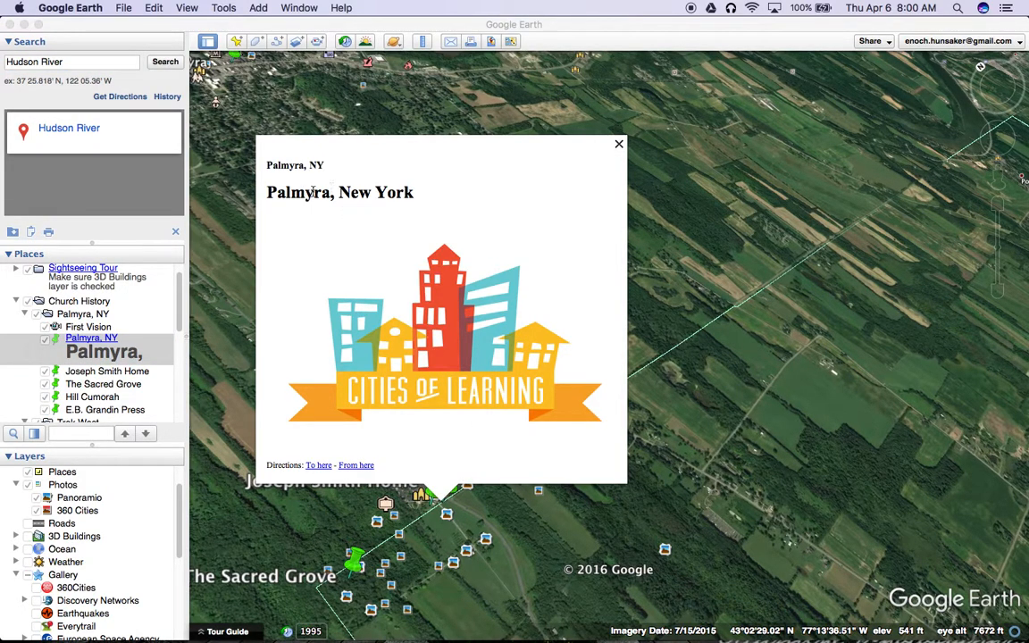
left_click(447, 337)
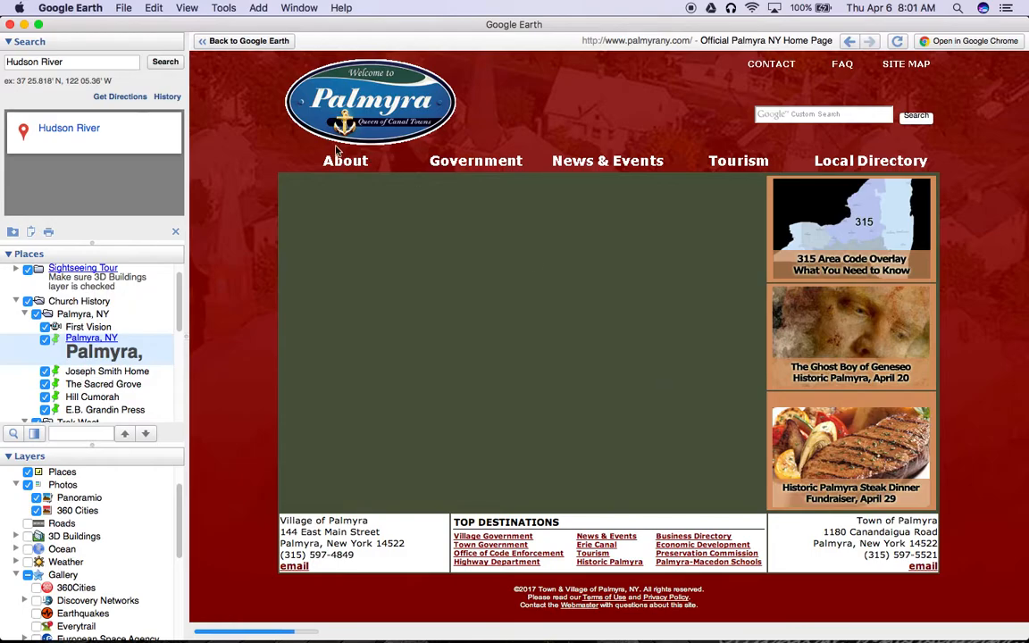
left_click(245, 41)
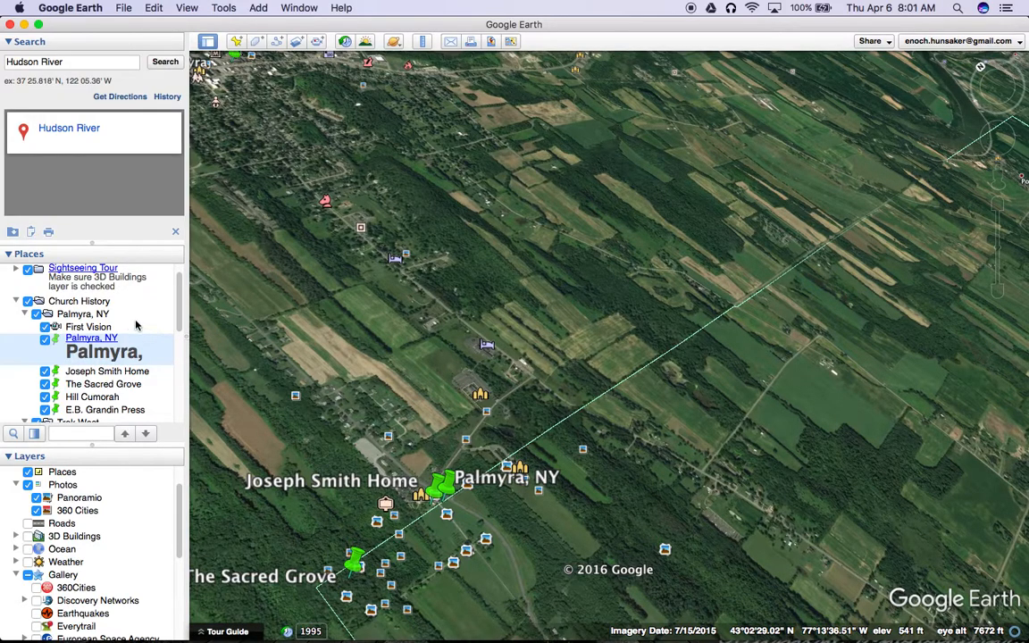
left_click(90, 341)
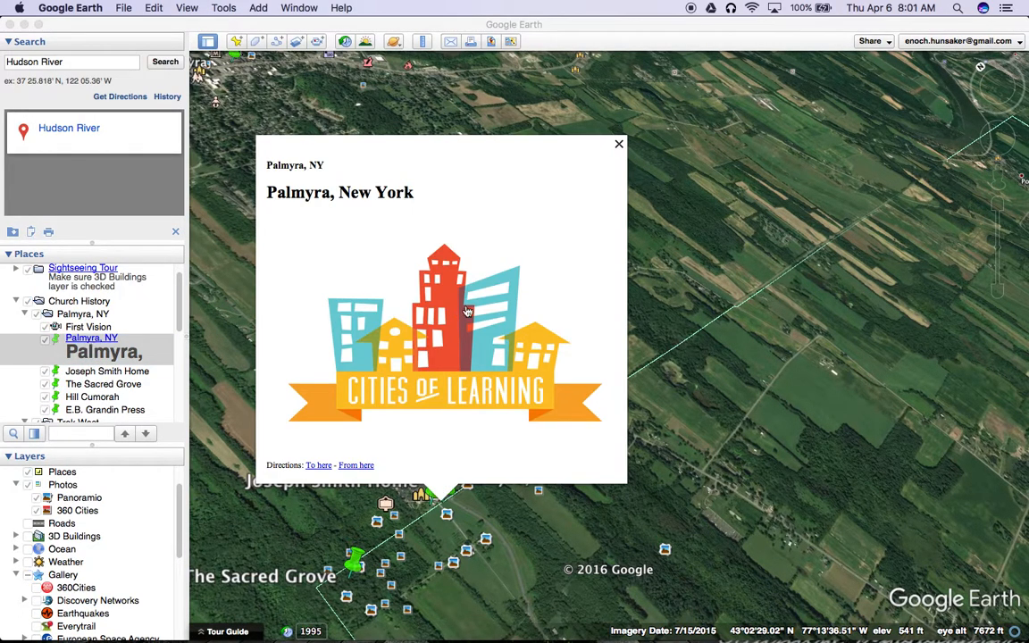
left_click(618, 143)
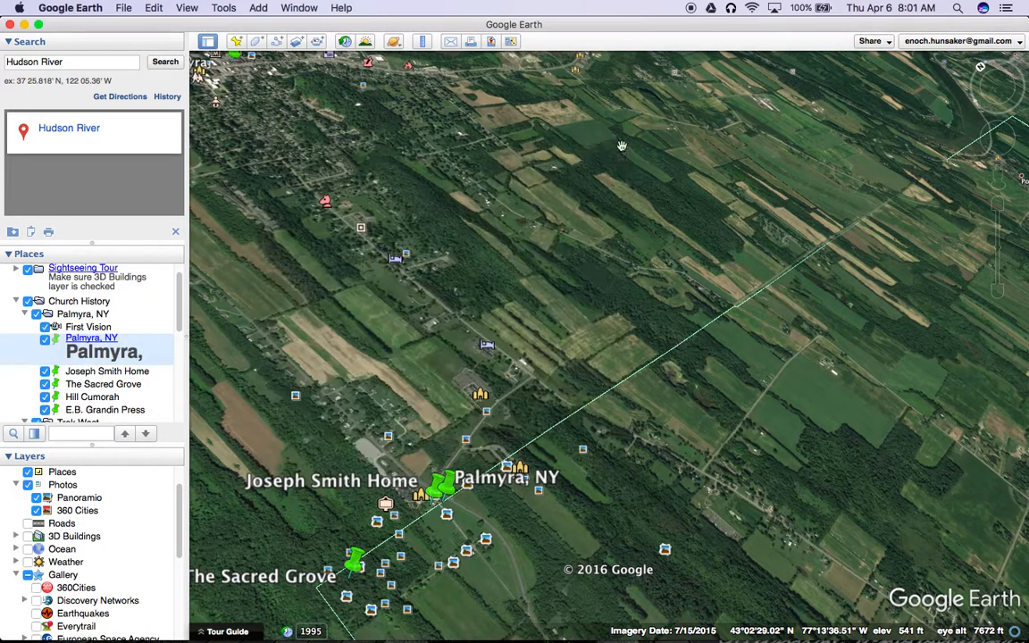
Step: Reopen the Palmyra, NY placemark's properties and add the line "Palmyra is significant because:" below the linked image code, separated by a blank line
right_click(96, 340)
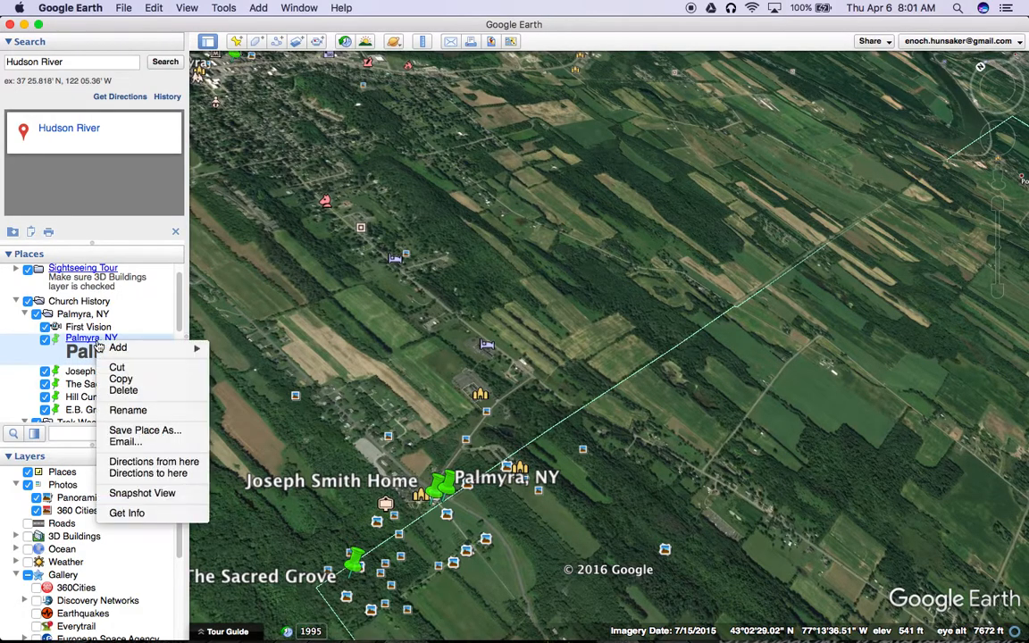
left_click(161, 514)
left_click(358, 343)
key("Return")
key("Return")
type("Plmyra")
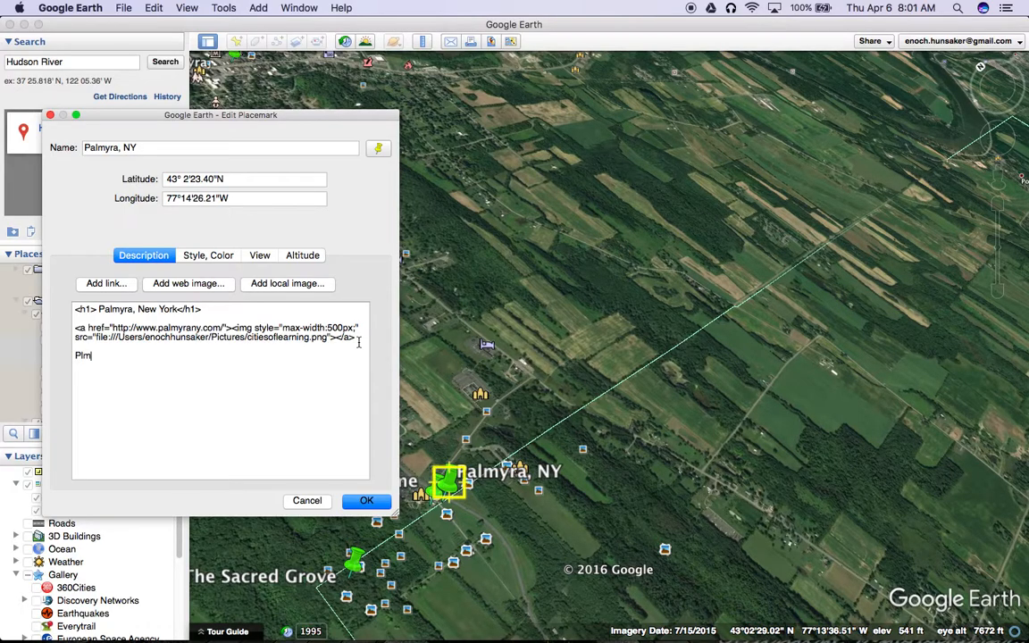
key("BackSpace")
key("BackSpace")
key("BackSpace")
key("BackSpace")
key("BackSpace")
key("BackSpace")
type("Palmyra")
key("BackSpace")
key("BackSpace")
key("BackSpace")
type("yra is significant because:")
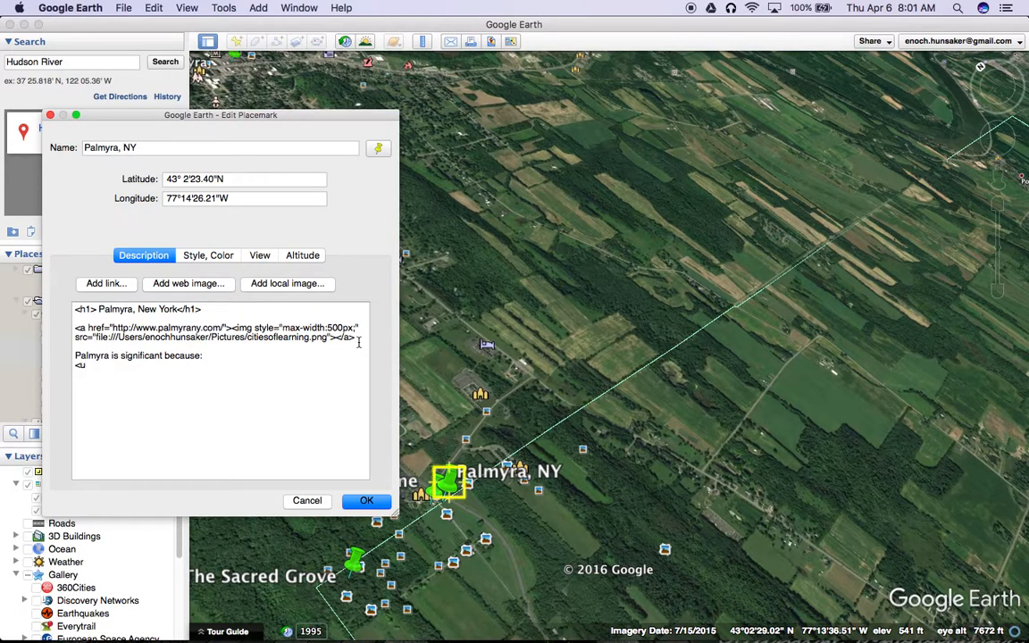
Step: Add a <ul> bulleted list under the new line with <li> items "It is small", "It is beautiful" and "It is important"
type("> ")
type("<")
type("li")
type(">")
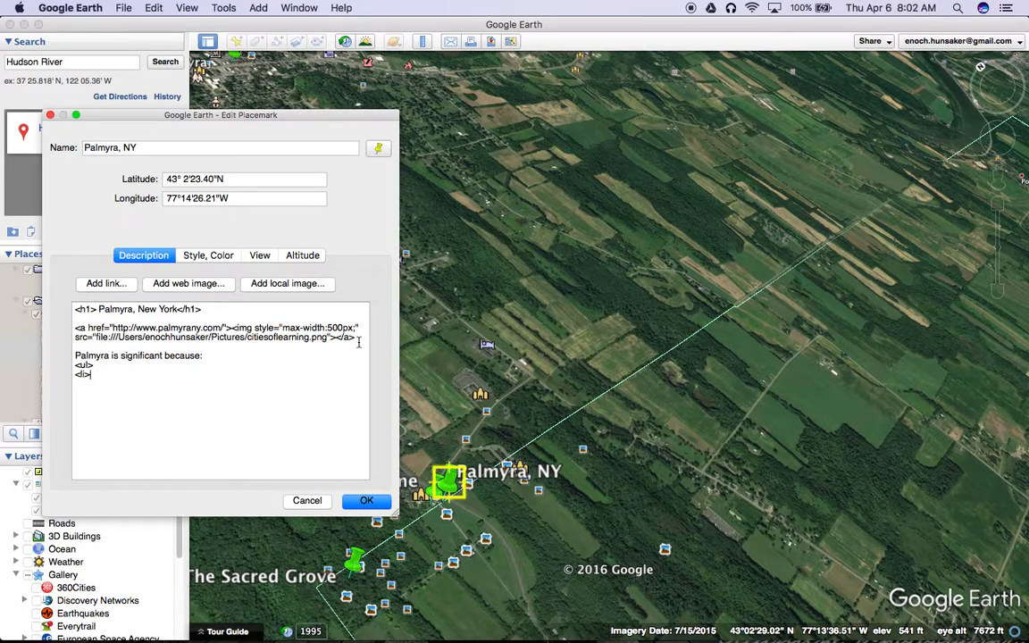
type("It")
type(" is small")
type("<li")
type(">")
type("It is beau")
type("tiful")
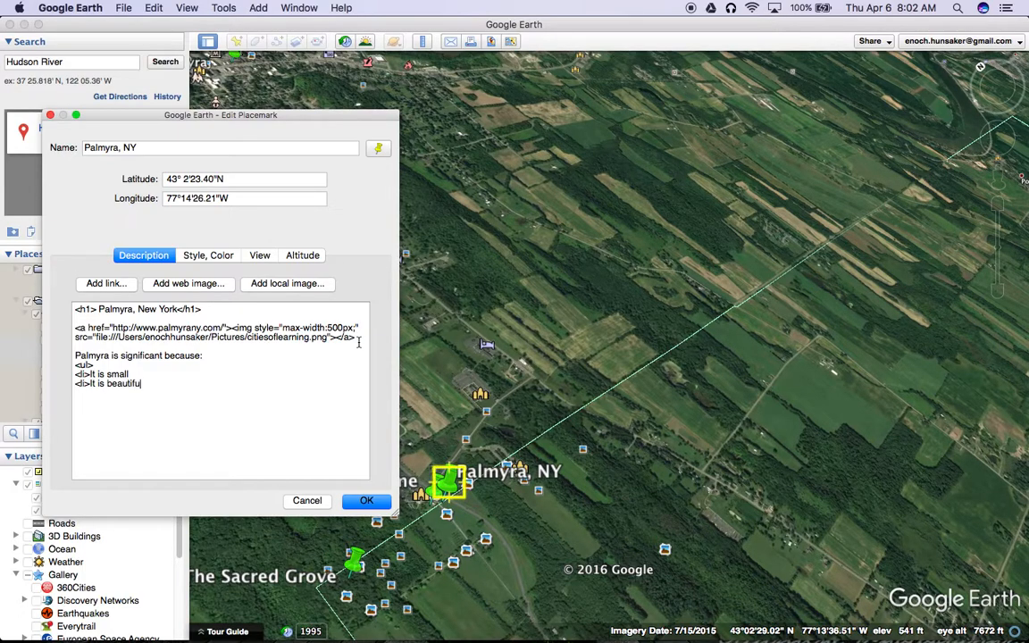
type("<li>I")
type("t is important")
type("</li>")
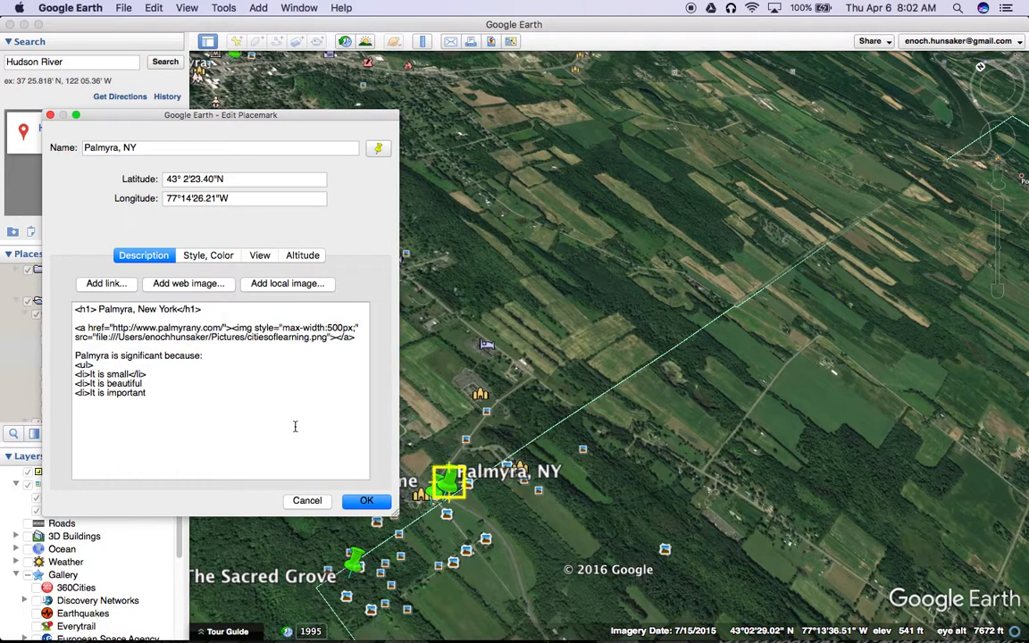
Step: Close each of the three list items with </li> and the list with </ul>, then save the placemark
key("Down")
type("</li>")
key("Down")
type("</li></ul>")
left_click(366, 501)
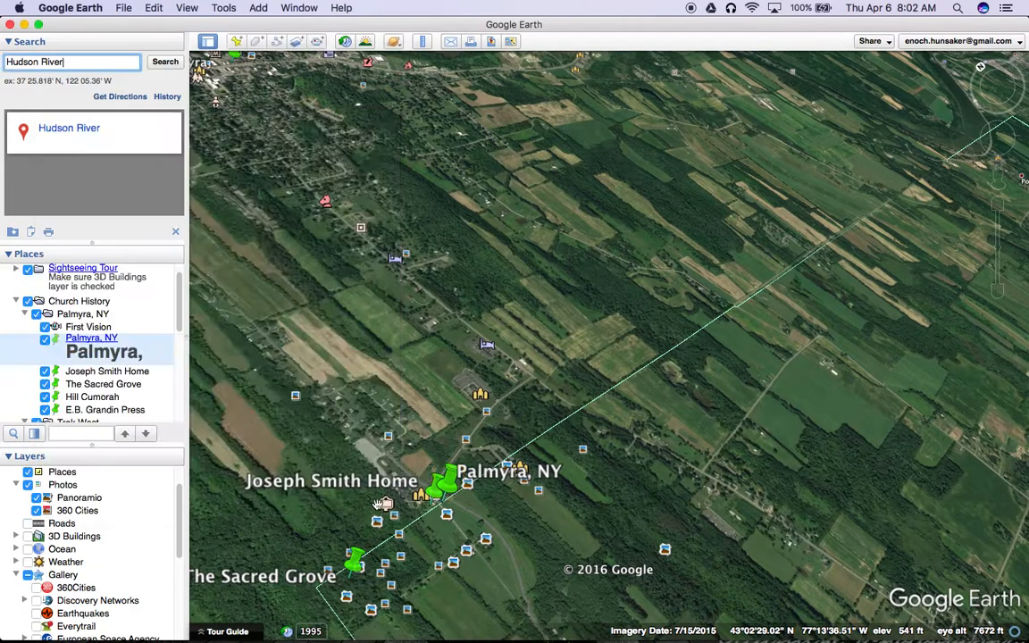
Step: Check the bulleted list in the Palmyra, NY placemark's balloon, then close the balloon
left_click(443, 484)
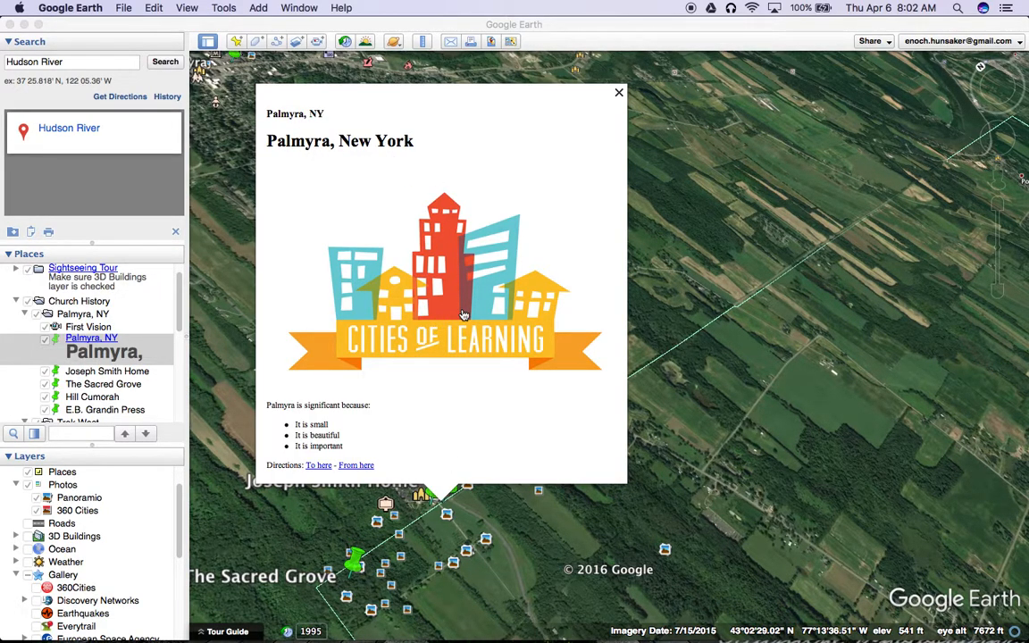
left_click_drag(273, 405, 354, 450)
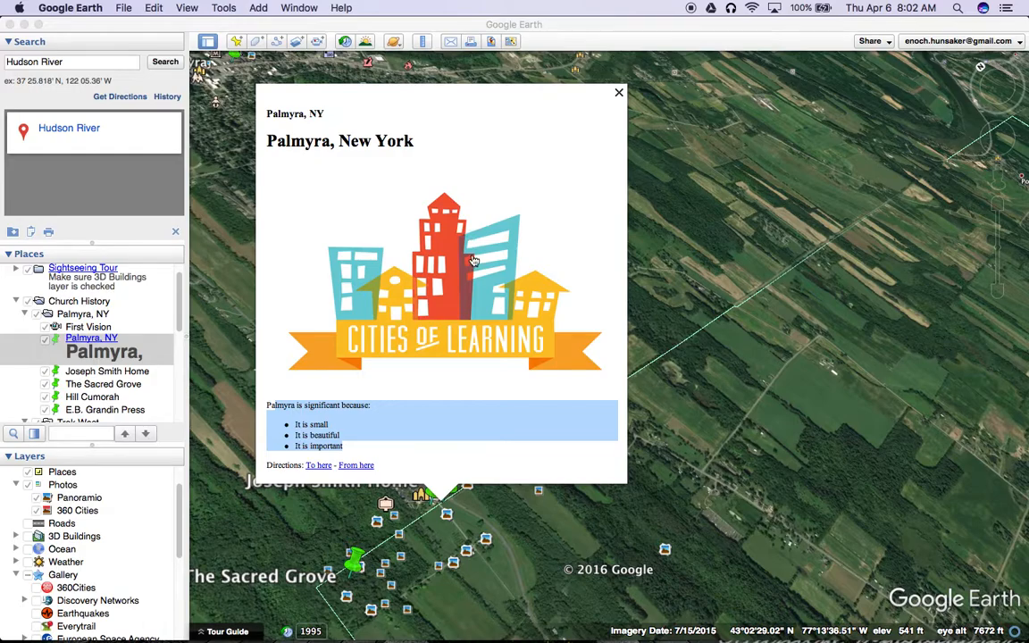
left_click(618, 92)
Step: Set the image's max-width to 300px in the Palmyra, NY placemark's description, save it and check the image in the balloon
right_click(108, 340)
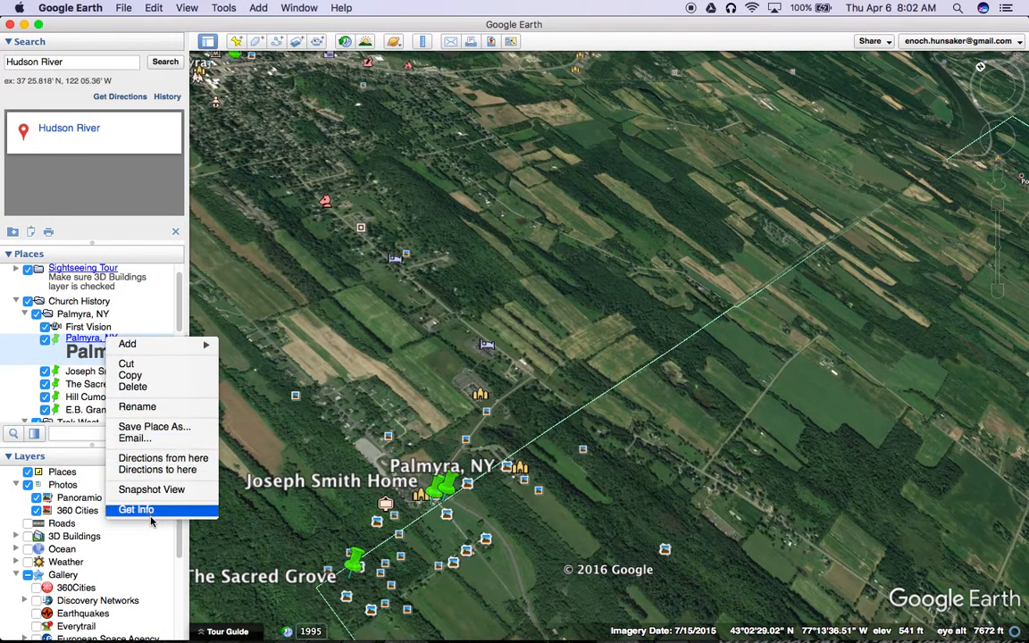
left_click(158, 509)
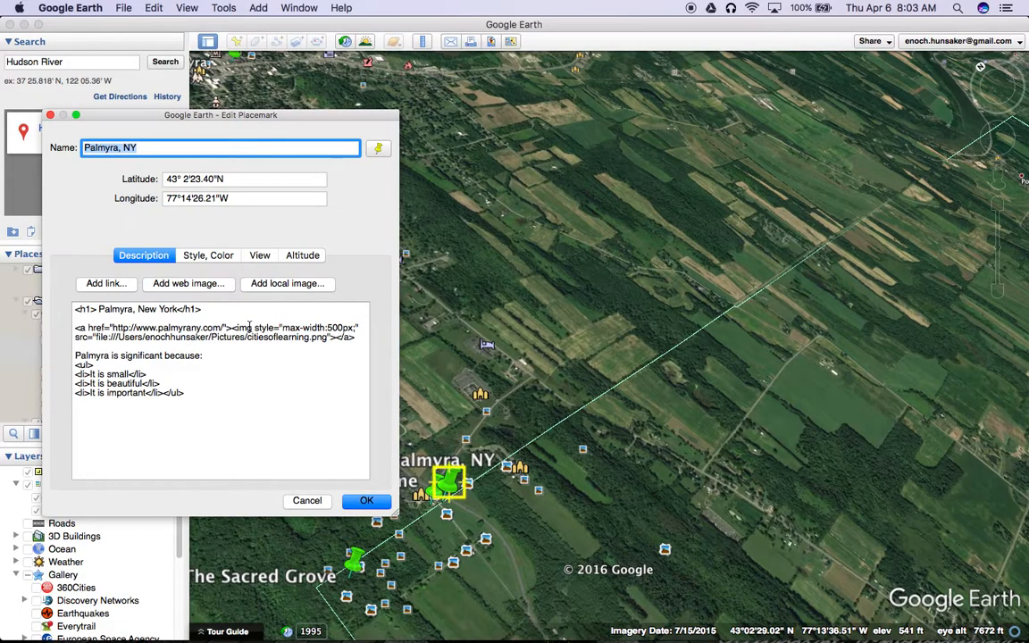
left_click(268, 329)
left_click_drag(285, 329, 339, 327)
left_click(338, 328)
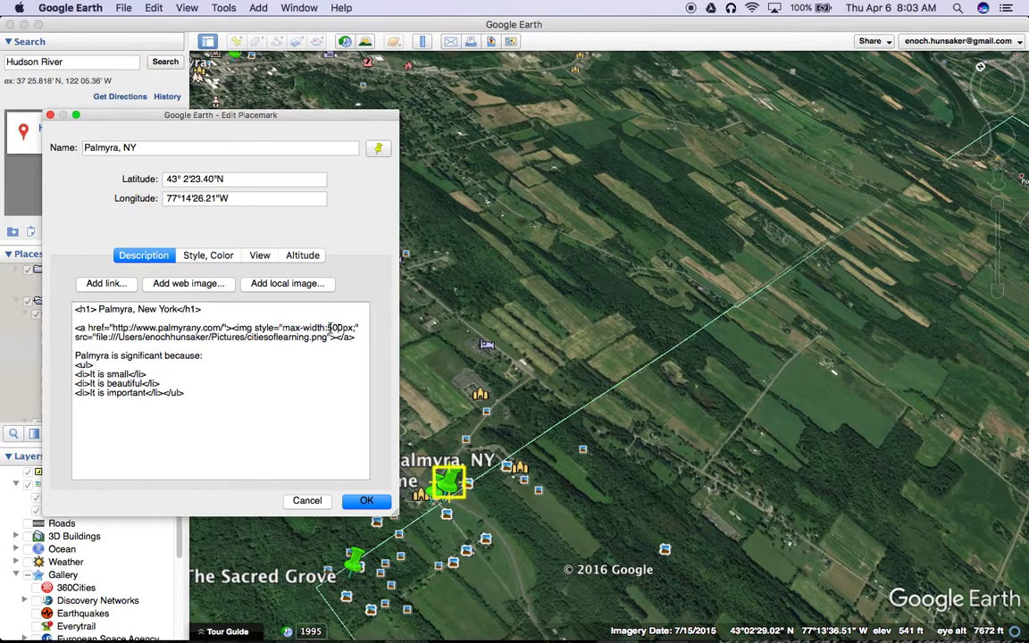
key("BackSpace")
type("3")
left_click(366, 502)
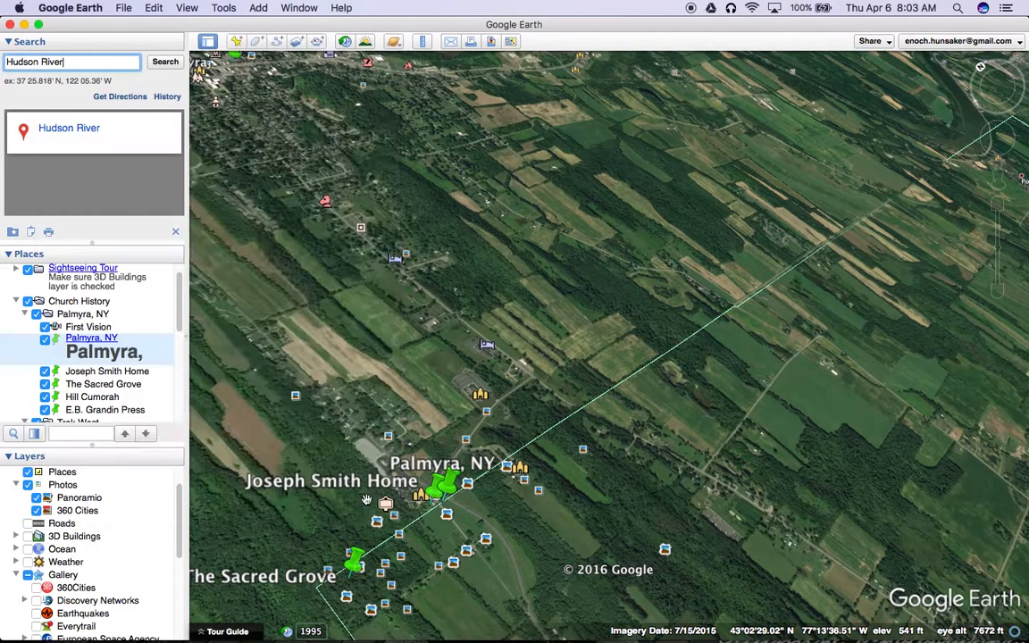
left_click(442, 480)
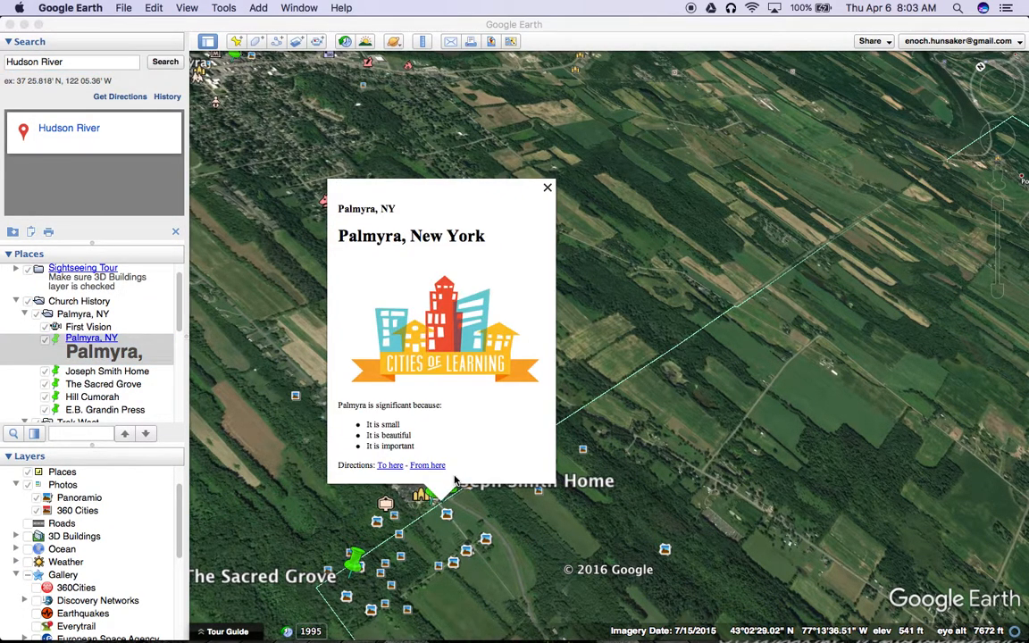